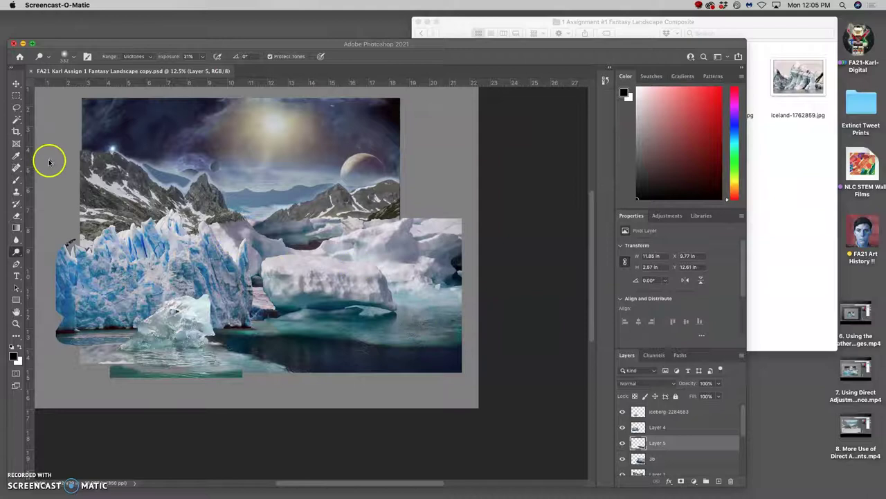
Step: Place a vertical guide at the landscape's left edge and move the lowest horizontal guide slightly down
left_click(31, 115)
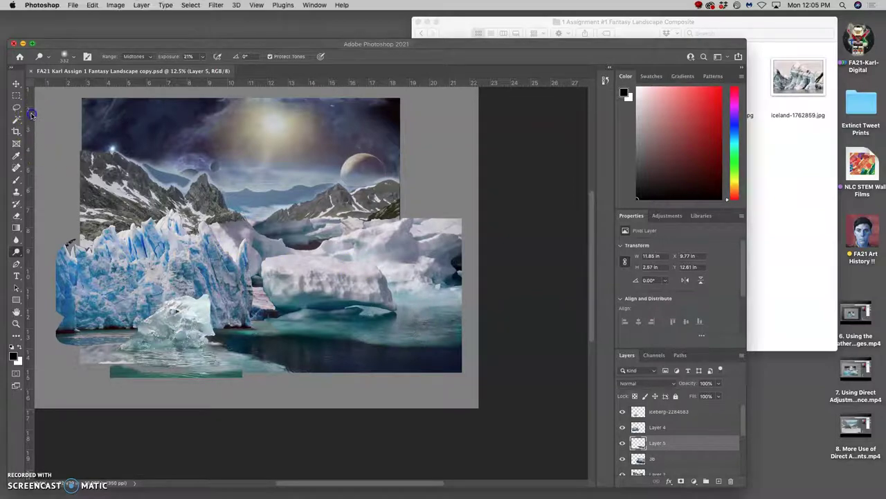
left_click(17, 84)
left_click_drag(30, 113, 83, 112)
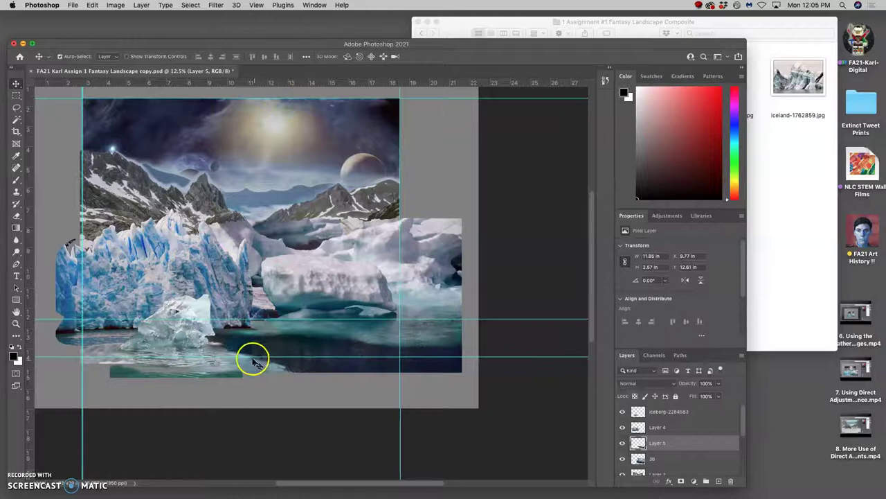
left_click_drag(247, 357, 247, 361)
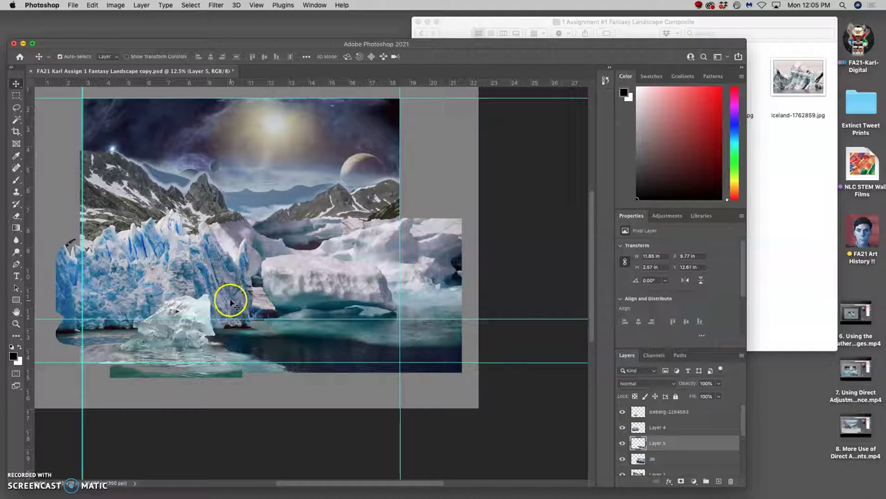
scroll(256, 215, "up", 1)
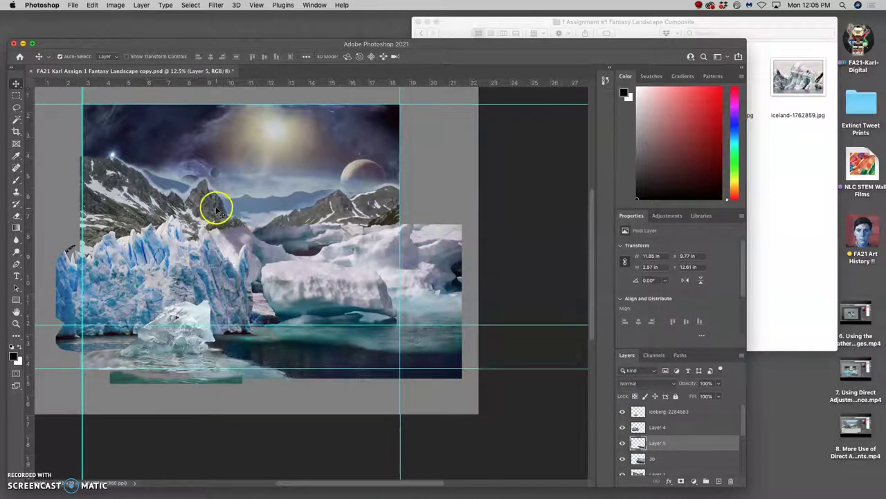
Step: Hide and reshow layer 5a to check its part in the composite, and select that layer
scroll(655, 450, "down", 5)
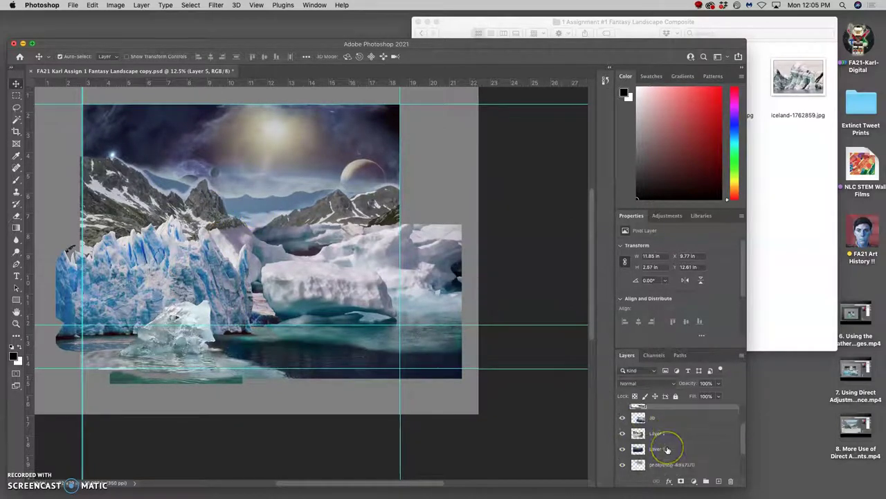
left_click(664, 452)
left_click(622, 436)
left_click(623, 437)
left_click(654, 436)
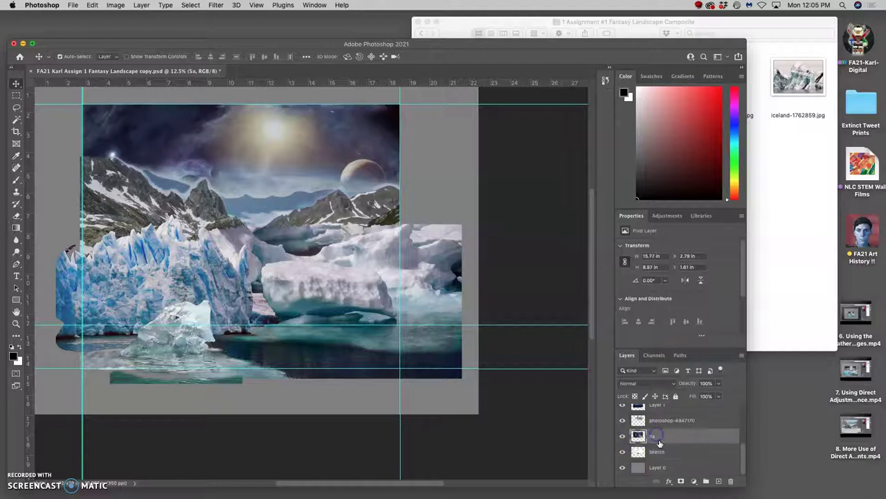
Step: Select layer photoshop-4947170 and toggle its visibility, plus that of layer 5a, to compare their contributions to the sky
left_click(657, 421)
left_click(621, 421)
left_click(622, 422)
left_click(621, 421)
left_click(621, 422)
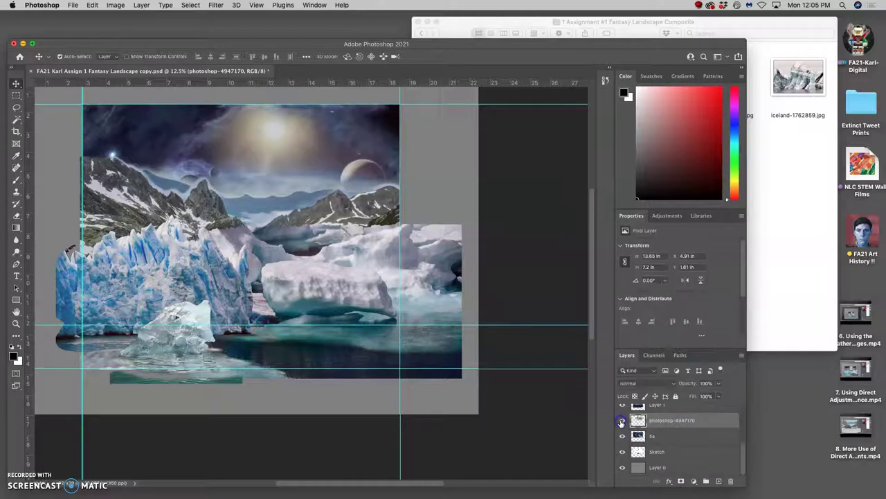
left_click(621, 422)
left_click(621, 422)
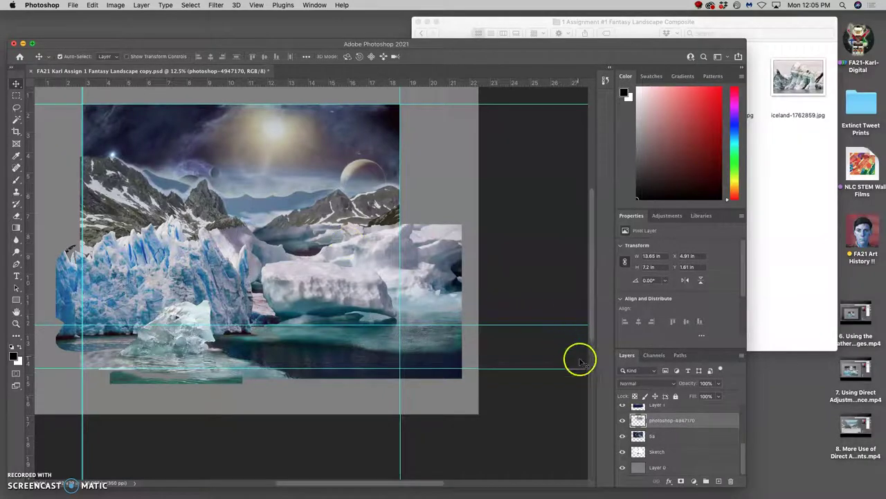
left_click(621, 422)
left_click(621, 421)
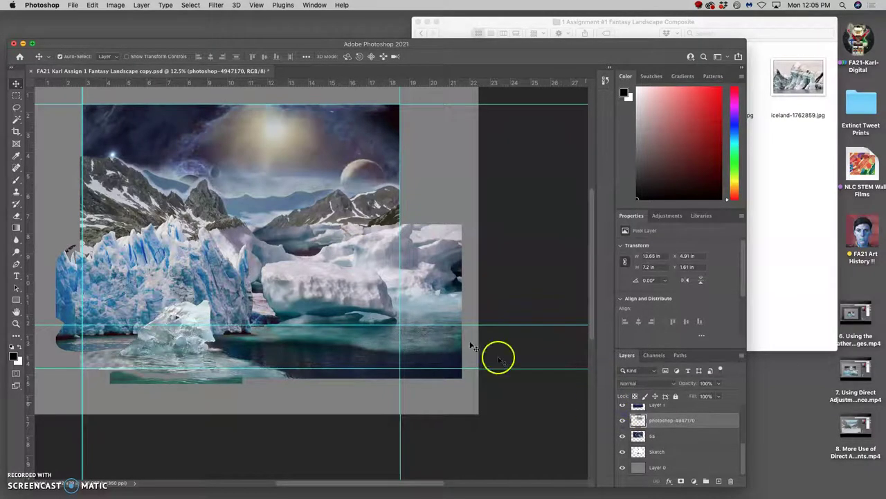
left_click(622, 435)
left_click(621, 435)
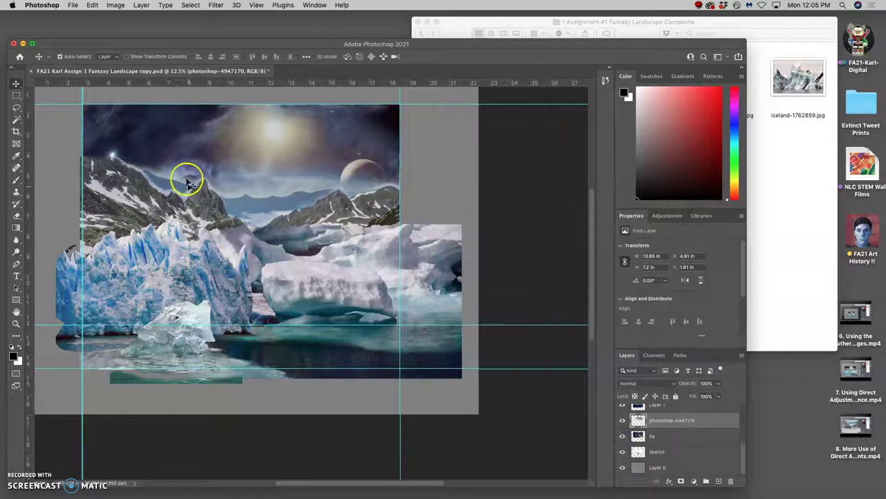
Step: Select Layer 1 and toggle its visibility several times to examine what it adds to the composite
scroll(664, 416, "up", 1)
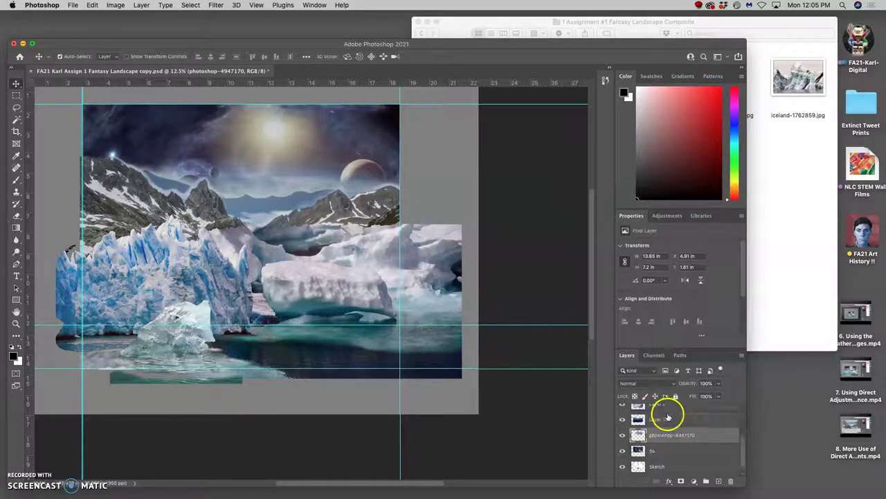
left_click(658, 419)
left_click(622, 420)
left_click(623, 421)
left_click(623, 420)
left_click(622, 421)
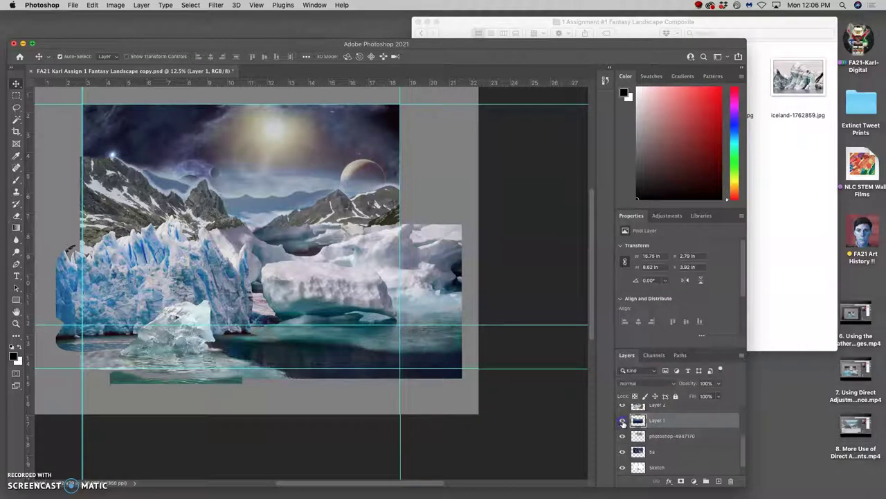
left_click(622, 420)
left_click(623, 420)
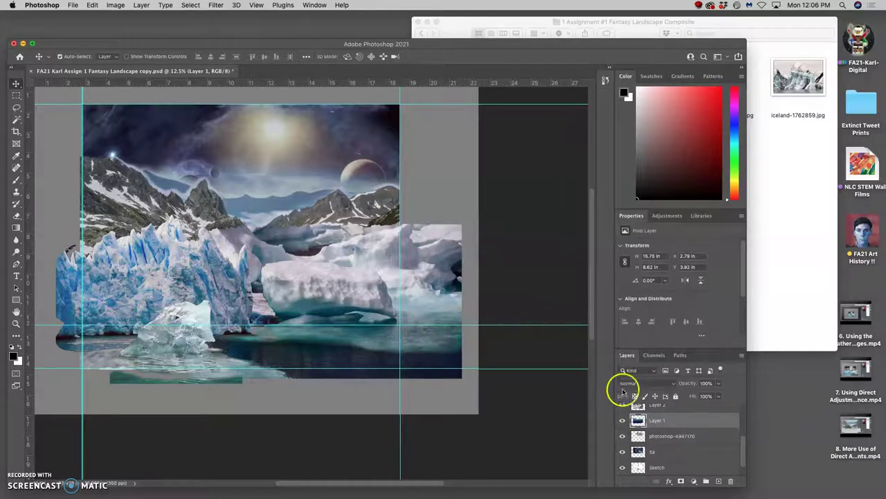
Step: Select Layer 2 and hide and reshow it to identify its mountain imagery
scroll(682, 423, "up", 2)
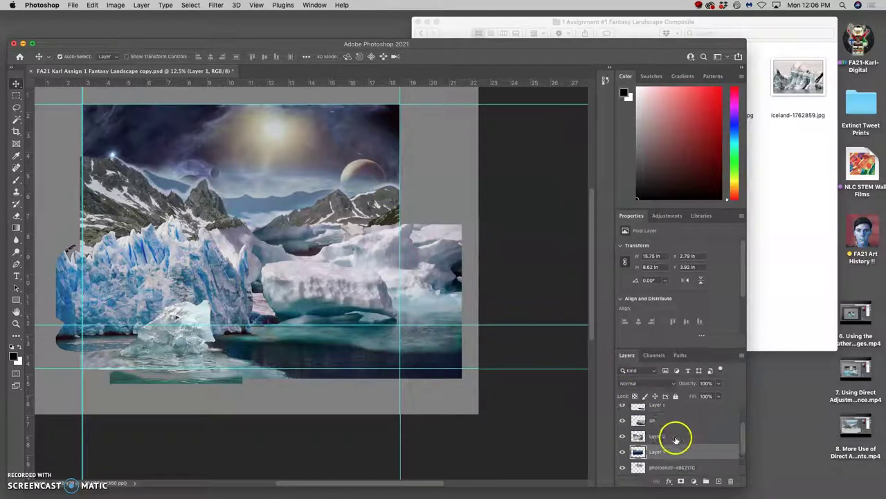
left_click(676, 438)
left_click(623, 435)
left_click(623, 436)
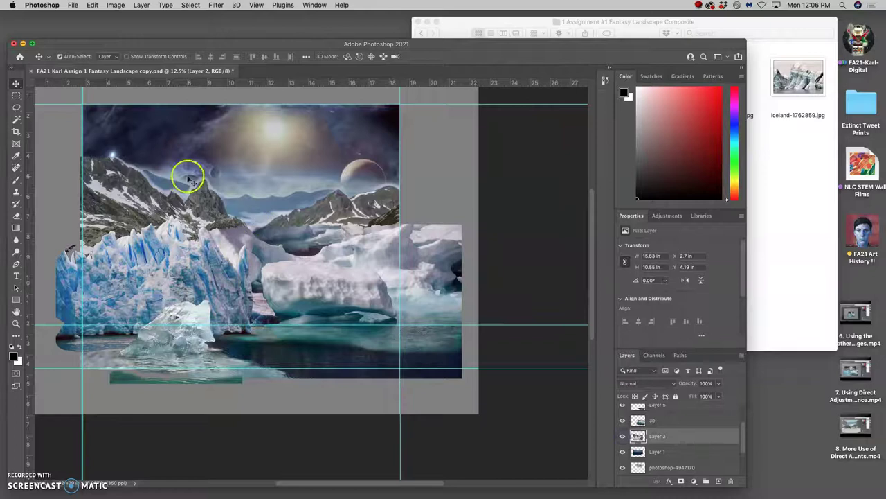
Step: Select the pale halo above the mountain ridge on Layer 2 with the Magic Wand, adding the small gap between the peaks
key("super+plus")
key("super+plus")
key("super+plus")
key("super+plus")
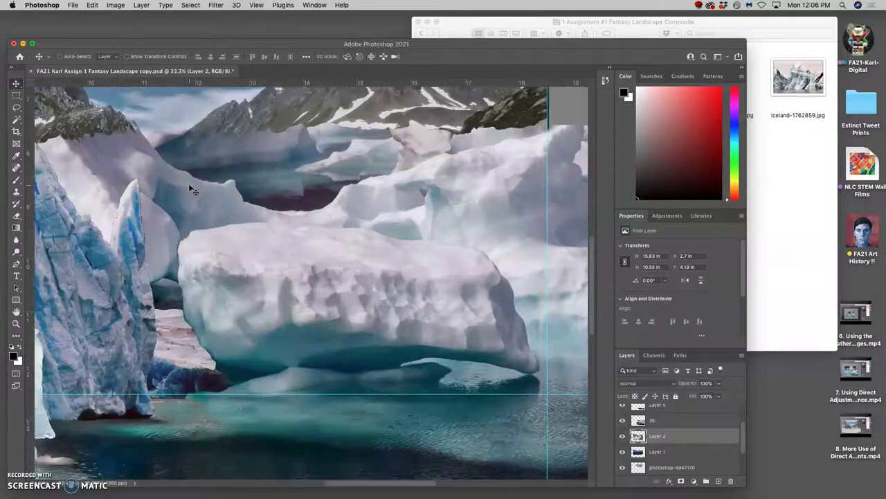
left_click_drag(178, 163, 417, 319)
left_click_drag(254, 262, 343, 299)
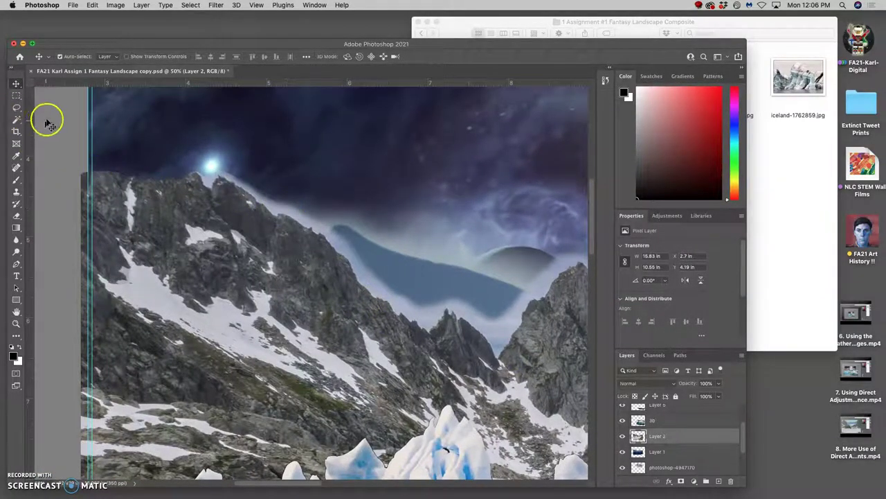
left_click(18, 119)
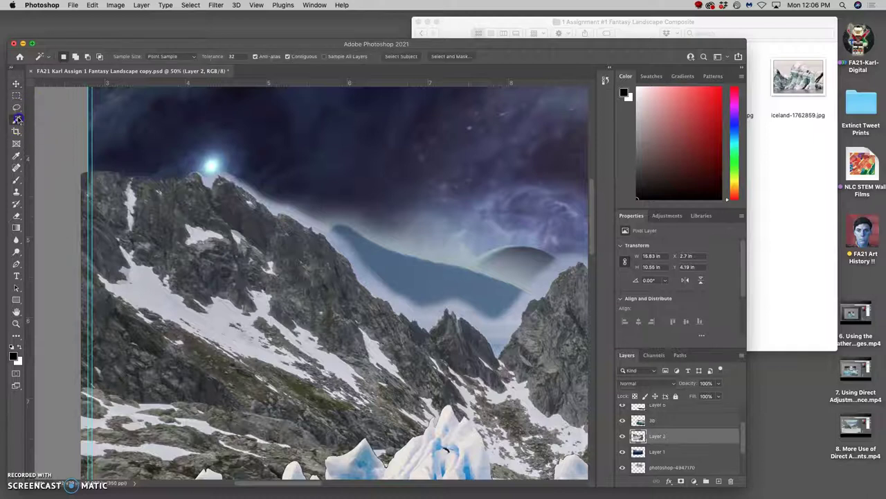
left_click(210, 181)
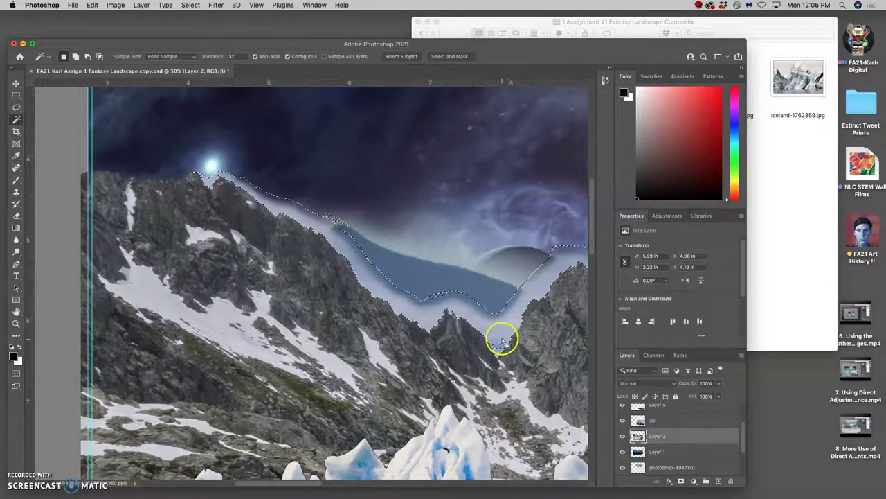
left_click(291, 57)
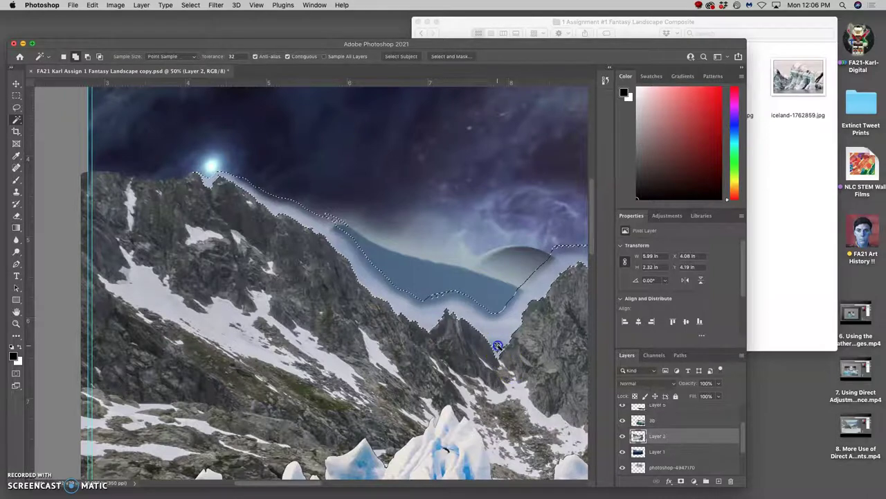
mouse_move(513, 321)
left_mouse_down()
mouse_move(365, 312)
mouse_move(425, 255)
left_mouse_up()
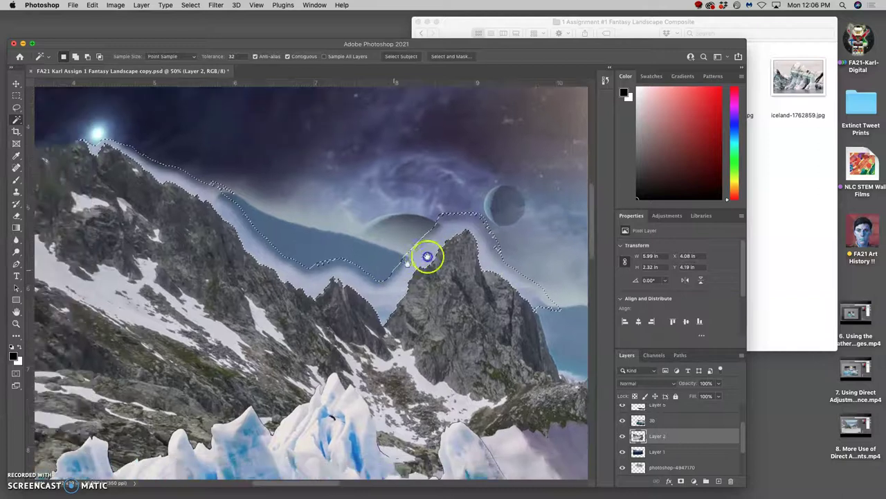
mouse_move(348, 231)
left_mouse_down()
mouse_move(422, 257)
mouse_move(446, 282)
left_mouse_up()
left_click(421, 241)
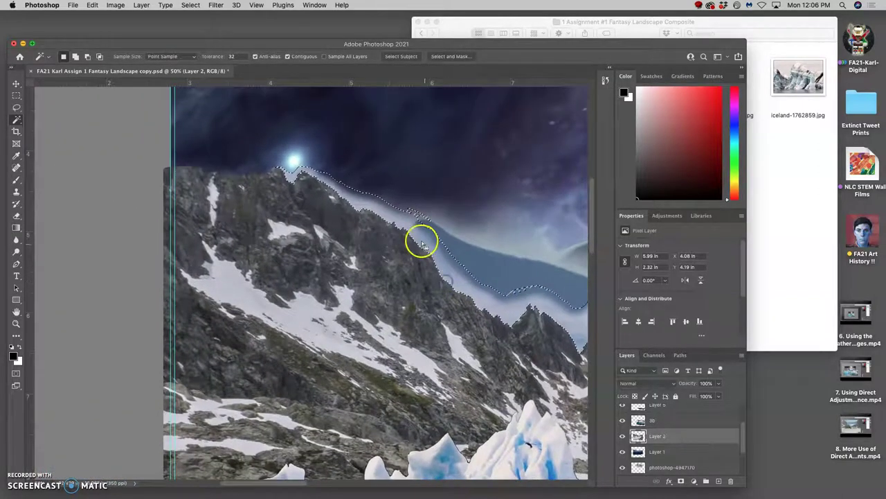
Step: Try deleting the selected halo outright and deselecting, and revert the history to the last Magic Wand state
key("Delete")
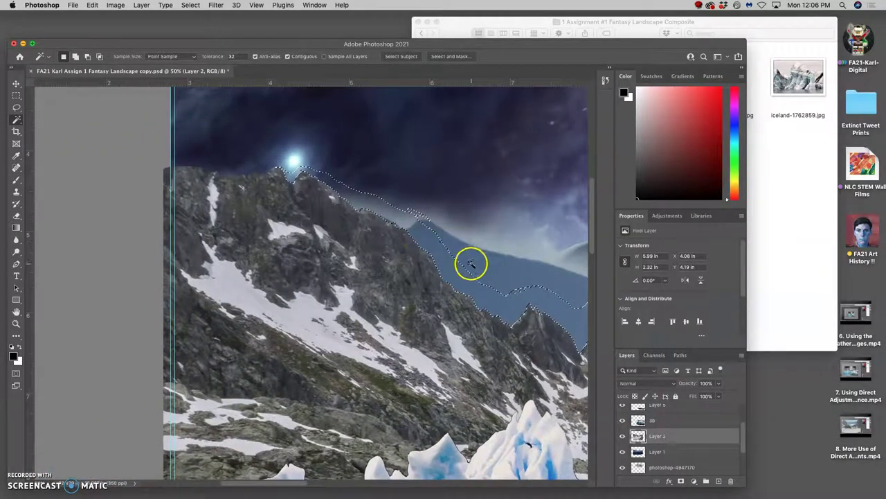
key("super+d")
left_click_drag(505, 306, 356, 249)
left_click_drag(469, 253, 515, 338)
left_click(476, 301)
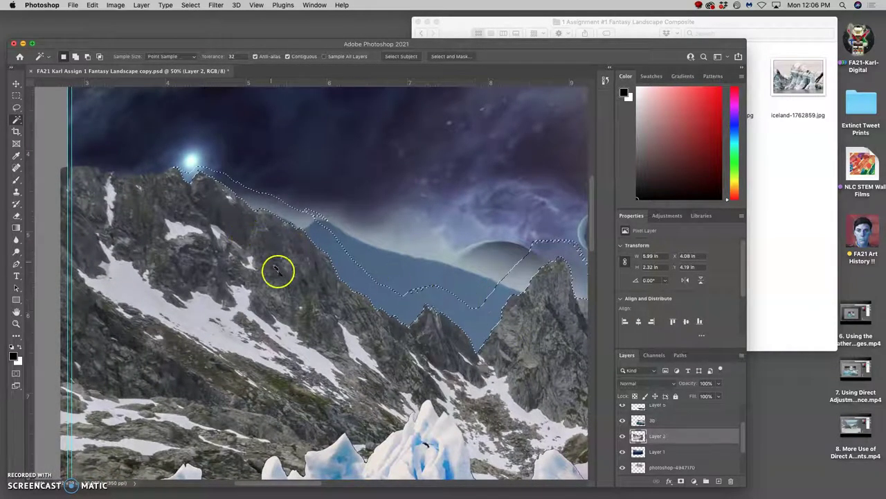
left_click(605, 80)
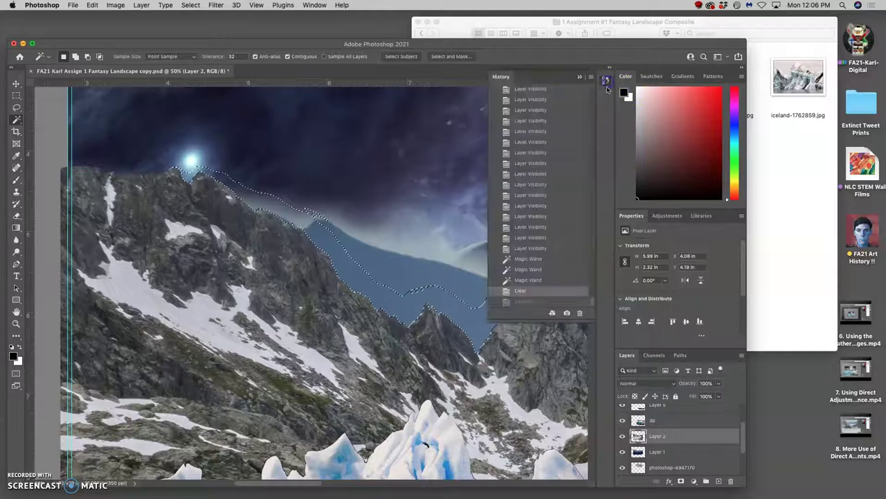
left_click(530, 280)
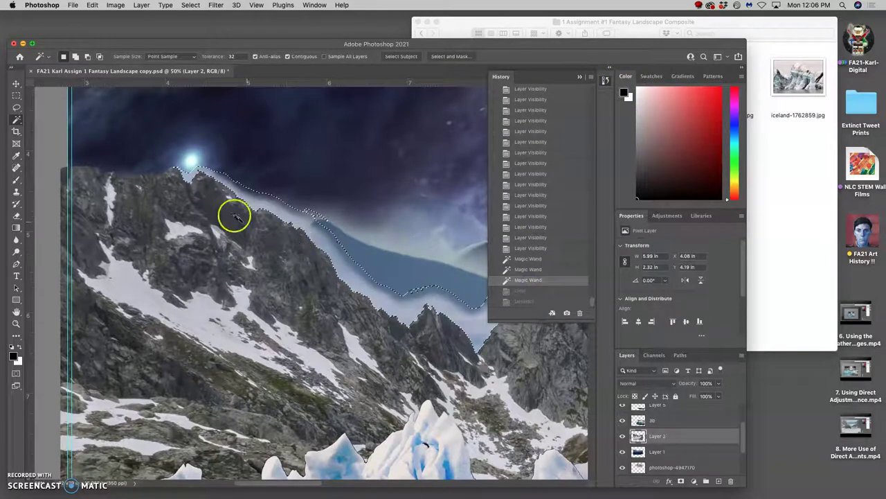
Step: Set the Eraser to 63% opacity and fade the selected halo along the ridge beside the bright star
left_click(17, 215)
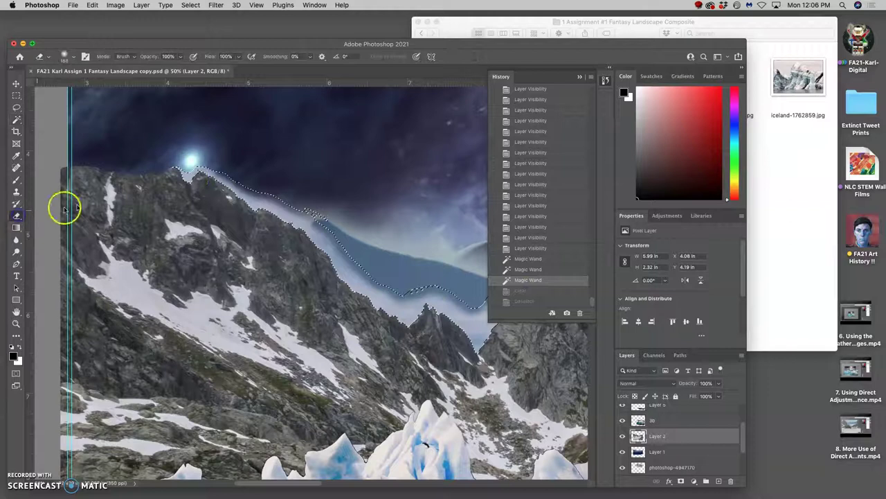
key("super+equal")
key("super+equal")
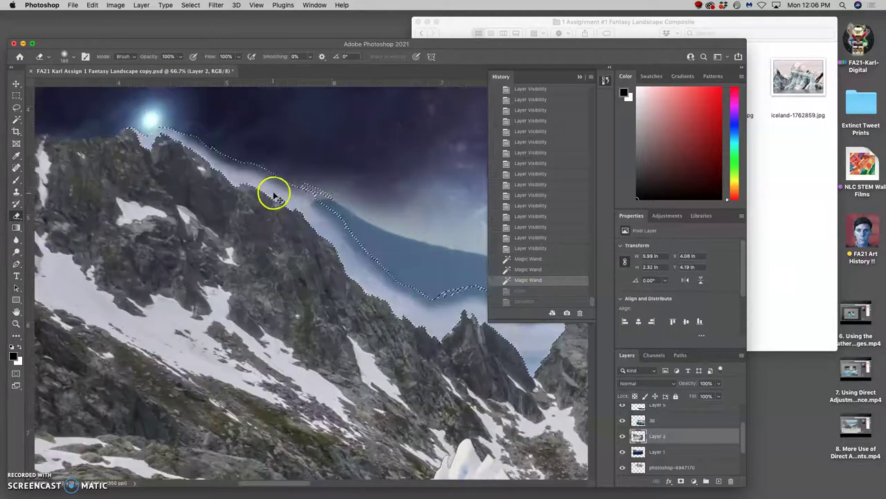
left_click_drag(280, 173, 404, 286)
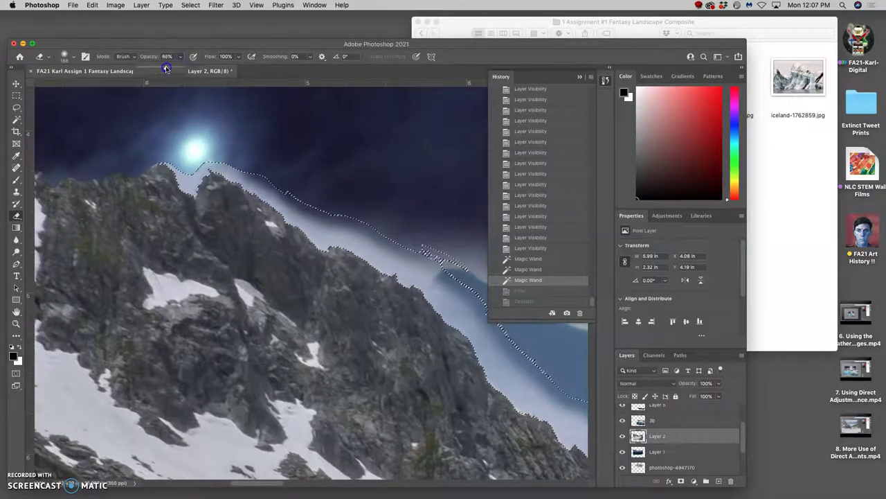
left_click(192, 153)
left_click(185, 159)
left_click(216, 156)
left_click(231, 154)
left_click(243, 163)
left_click(272, 183)
left_click(291, 190)
left_click(319, 210)
left_click(367, 225)
left_click(374, 229)
left_click(331, 213)
left_click(288, 191)
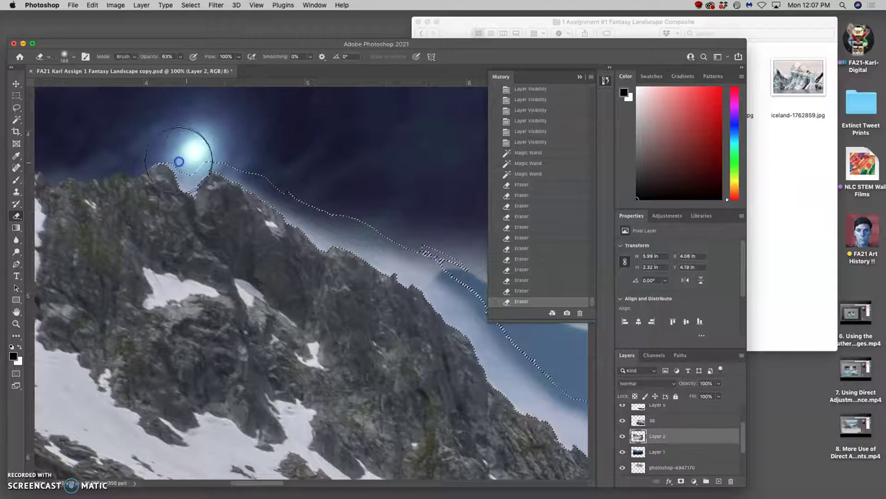
Step: Continue erasing the selected halo down the mountain slope towards the small jagged peak
mouse_move(270, 163)
left_mouse_down()
mouse_move(445, 245)
mouse_move(464, 295)
mouse_move(519, 346)
mouse_move(471, 301)
left_mouse_up()
left_click(471, 302)
left_click(396, 239)
mouse_move(417, 255)
left_mouse_down()
mouse_move(265, 225)
mouse_move(221, 206)
left_mouse_up()
mouse_move(306, 299)
left_mouse_down()
mouse_move(382, 330)
mouse_move(341, 322)
mouse_move(385, 335)
mouse_move(400, 350)
mouse_move(362, 339)
mouse_move(410, 375)
mouse_move(449, 372)
mouse_move(434, 395)
left_mouse_up()
key("b")
left_click_drag(422, 346, 277, 258)
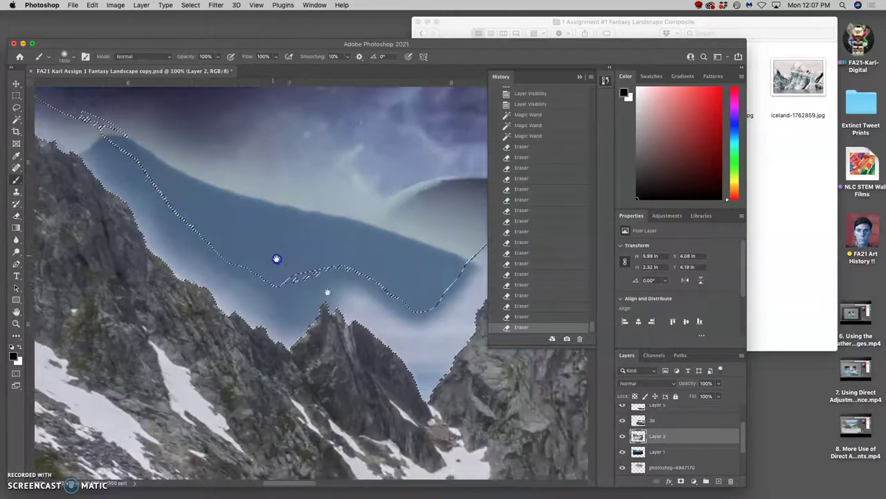
left_click(362, 301)
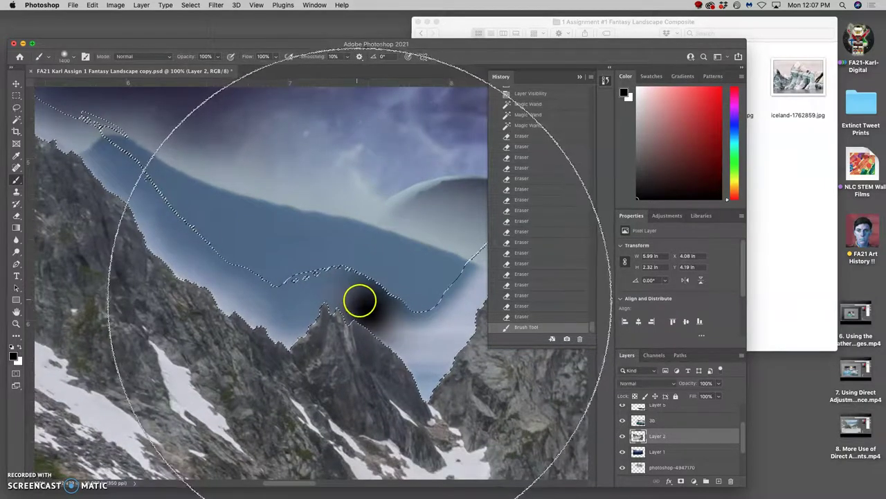
key("super+z")
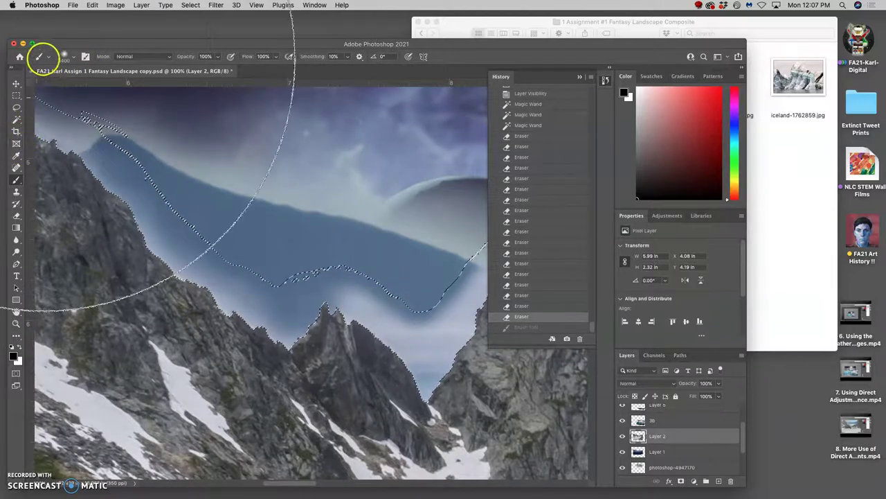
Step: Continue fading the selected halo around the small jagged peak with the Eraser at 63% opacity
left_click(16, 215)
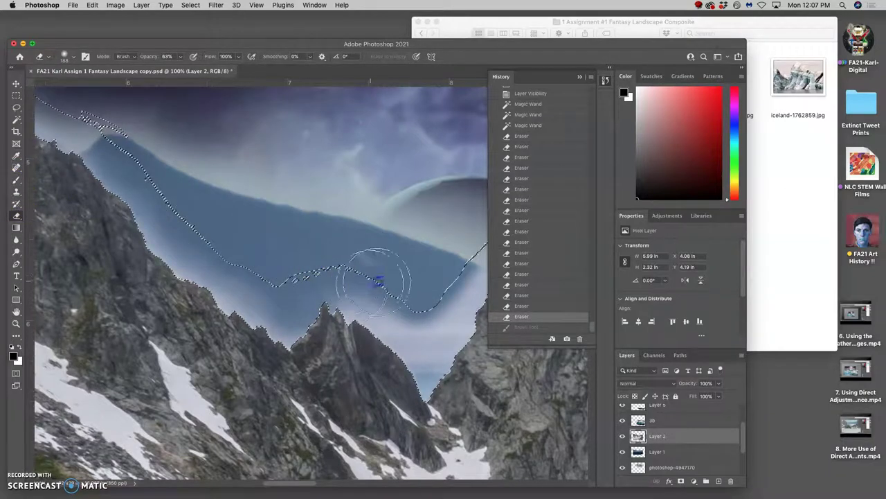
left_click(405, 294)
mouse_move(403, 301)
left_mouse_down()
mouse_move(400, 311)
mouse_move(423, 328)
mouse_move(420, 341)
mouse_move(370, 325)
left_mouse_up()
left_click_drag(427, 333, 257, 332)
Step: Try erasing the selected halo around the tall rocky peak at 63% opacity and revert the history to an earlier Eraser state
mouse_move(315, 274)
left_mouse_down()
mouse_move(279, 291)
mouse_move(360, 200)
mouse_move(331, 222)
mouse_move(379, 192)
mouse_move(432, 178)
mouse_move(433, 201)
mouse_move(305, 197)
mouse_move(370, 231)
left_mouse_up()
key("super+z")
mouse_move(327, 184)
left_mouse_down()
mouse_move(388, 219)
mouse_move(342, 247)
mouse_move(356, 222)
mouse_move(342, 216)
left_mouse_up()
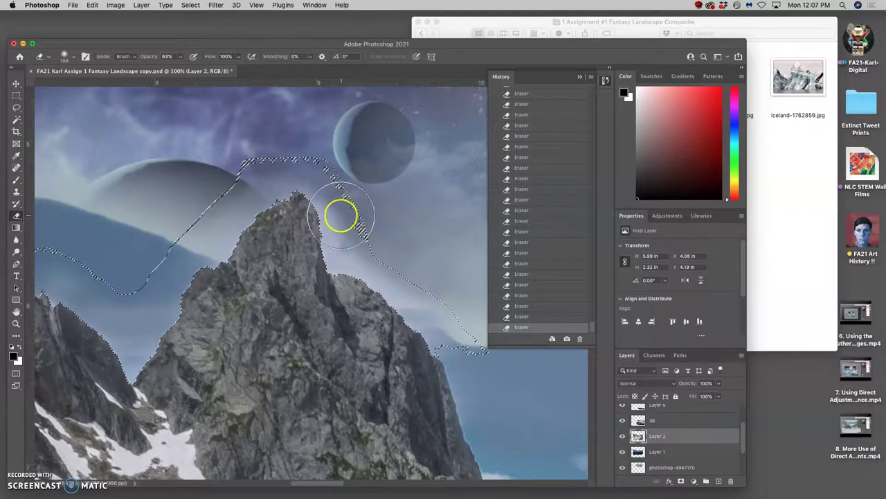
left_click(521, 317)
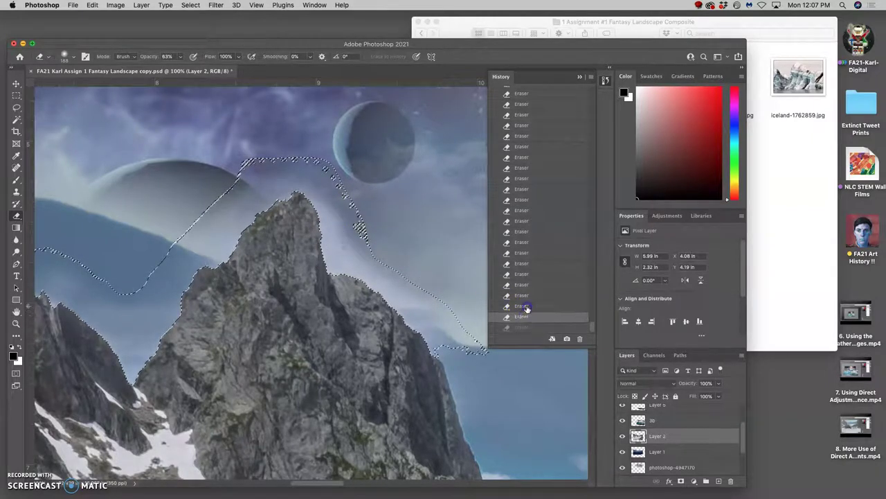
left_click(521, 305)
Step: Lower the Eraser opacity to 27% and fade the selected halo around the tall peak and down its far slope
left_click(180, 57)
left_click_drag(178, 70, 165, 68)
left_click_drag(388, 257, 343, 233)
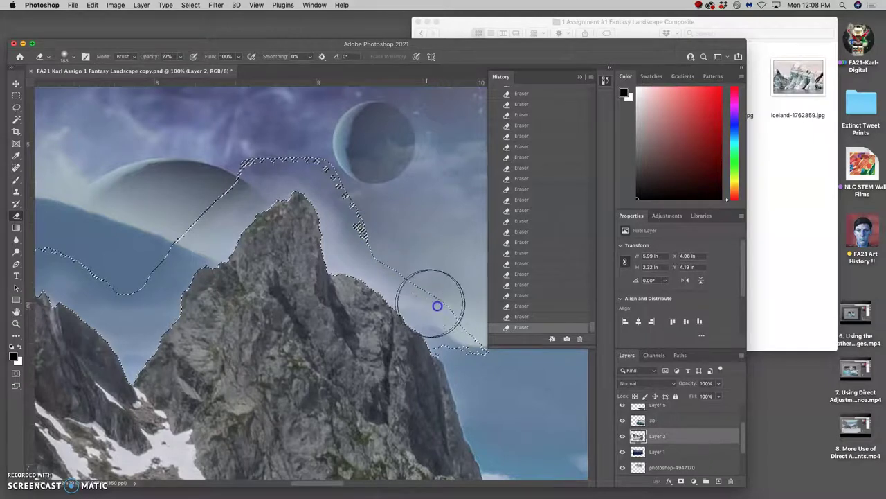
mouse_move(443, 308)
left_mouse_down()
mouse_move(415, 291)
mouse_move(444, 287)
mouse_move(440, 279)
mouse_move(281, 224)
mouse_move(344, 312)
mouse_move(246, 199)
left_mouse_up()
left_click_drag(352, 270, 230, 256)
left_click_drag(322, 259, 187, 263)
mouse_move(306, 240)
left_mouse_down()
mouse_move(168, 281)
mouse_move(322, 235)
mouse_move(287, 246)
mouse_move(256, 228)
mouse_move(290, 219)
left_mouse_up()
Step: Deselect and softly erase the haze above the pointed mountain and the rounded ridge beneath the large planet
key("ctrl+d")
left_click_drag(305, 230, 319, 227)
left_click_drag(362, 204, 321, 207)
key("super+z")
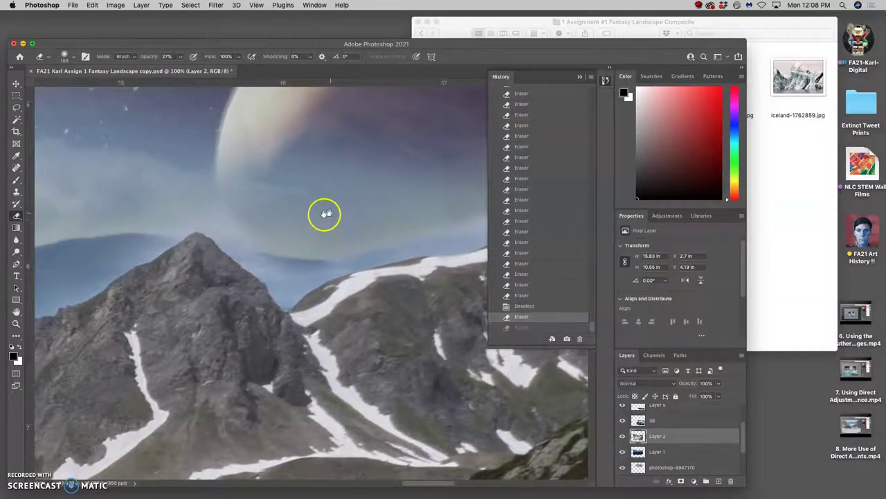
left_click_drag(248, 205, 214, 204)
left_click_drag(303, 212, 223, 206)
mouse_move(339, 203)
left_mouse_down()
mouse_move(411, 198)
mouse_move(402, 198)
mouse_move(447, 184)
mouse_move(325, 218)
mouse_move(335, 215)
mouse_move(266, 223)
mouse_move(378, 197)
mouse_move(447, 198)
mouse_move(441, 207)
mouse_move(471, 223)
mouse_move(457, 217)
mouse_move(458, 231)
mouse_move(418, 202)
mouse_move(365, 206)
mouse_move(441, 204)
mouse_move(477, 237)
left_mouse_up()
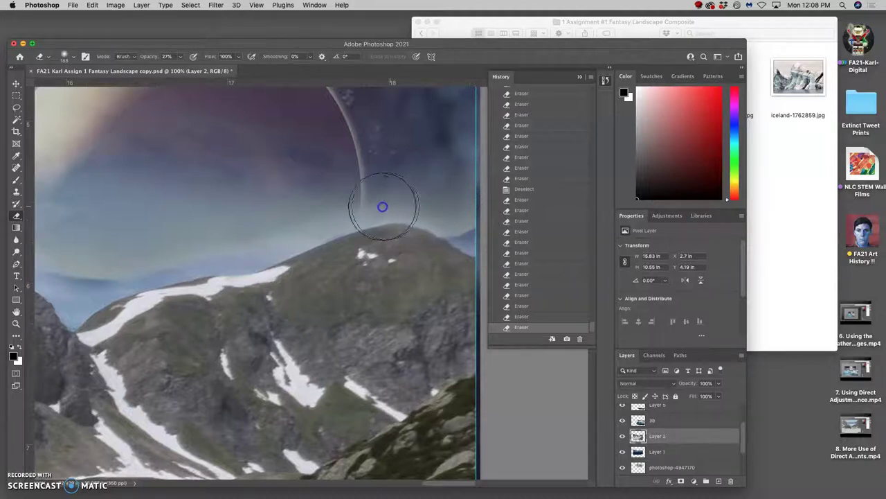
Step: Try another light Eraser stroke above the rounded summit, compare the history states, and undo the last two strokes
mouse_move(325, 223)
left_mouse_down()
mouse_move(285, 239)
mouse_move(307, 226)
left_mouse_up()
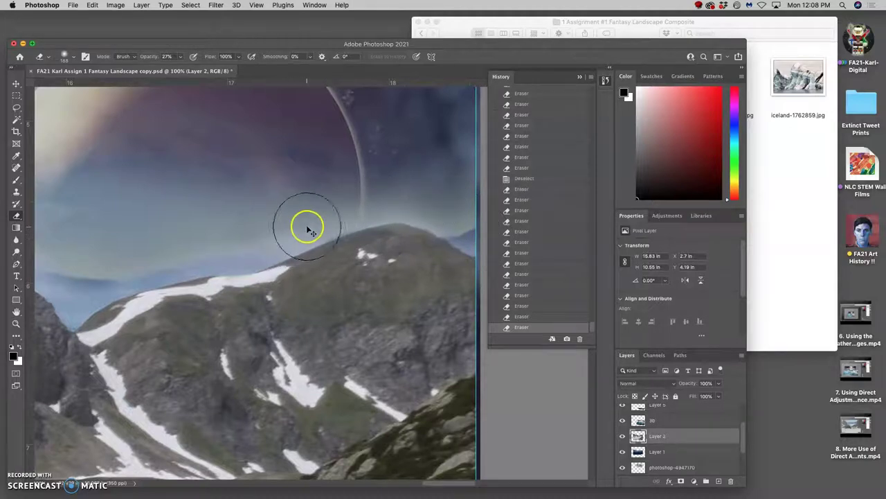
key("super+z")
key("super+z")
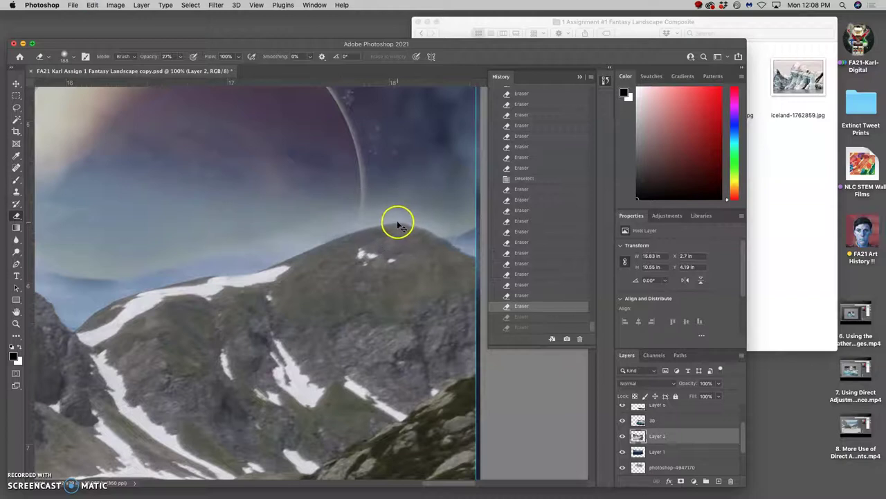
left_click(525, 327)
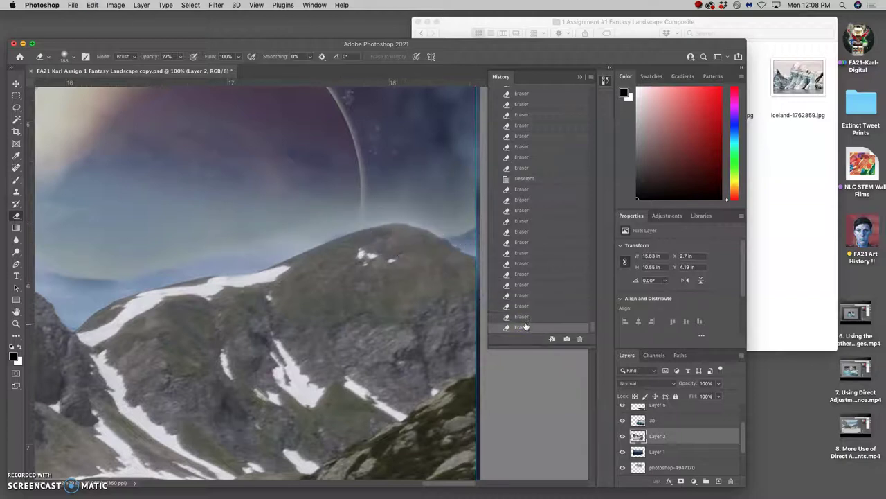
key("super+z")
key("super+z")
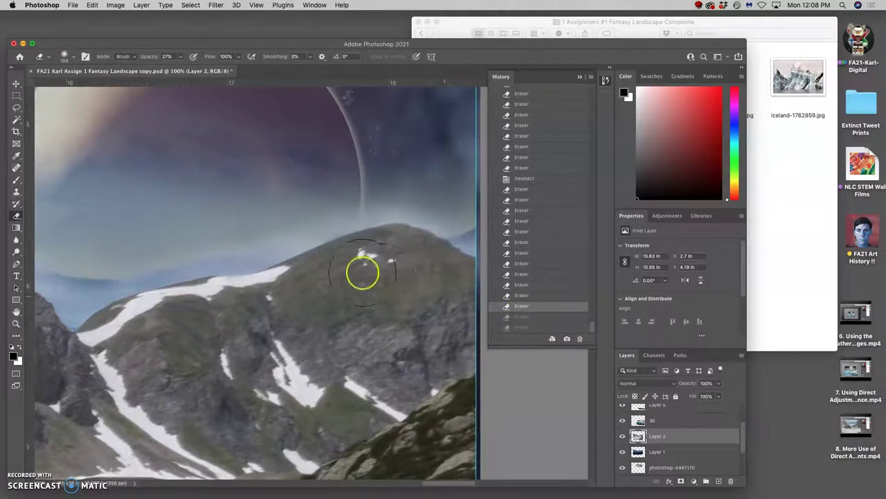
Step: Select the pale halo above the rounded mountain with the Magic Wand at tolerance 32 and undo the accidental selection move
left_click(17, 119)
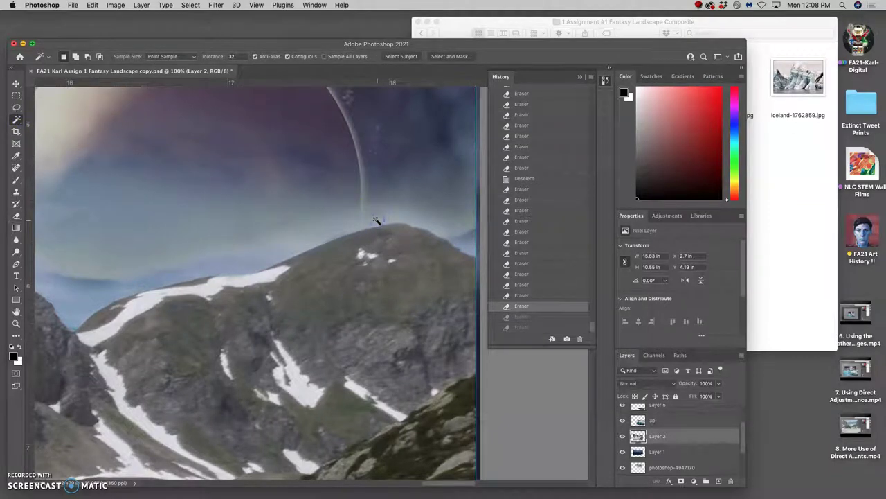
left_click(376, 220)
left_click_drag(376, 220, 376, 224)
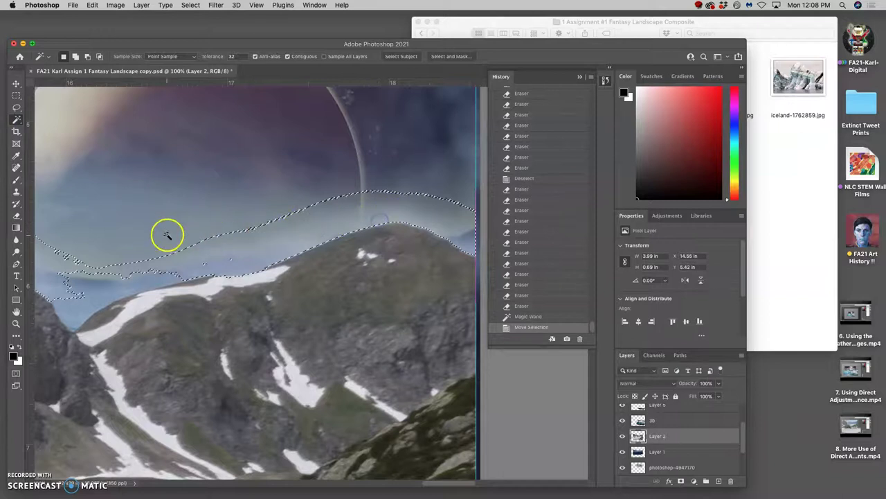
key("super+z")
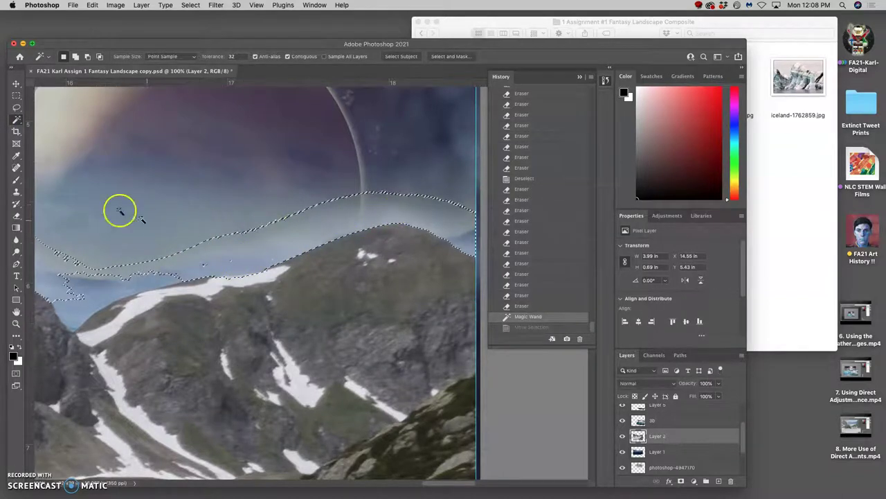
Step: Fade the selected halo over the rounded summit and along its snowy ridge with the Eraser at 27% opacity
left_click(16, 180)
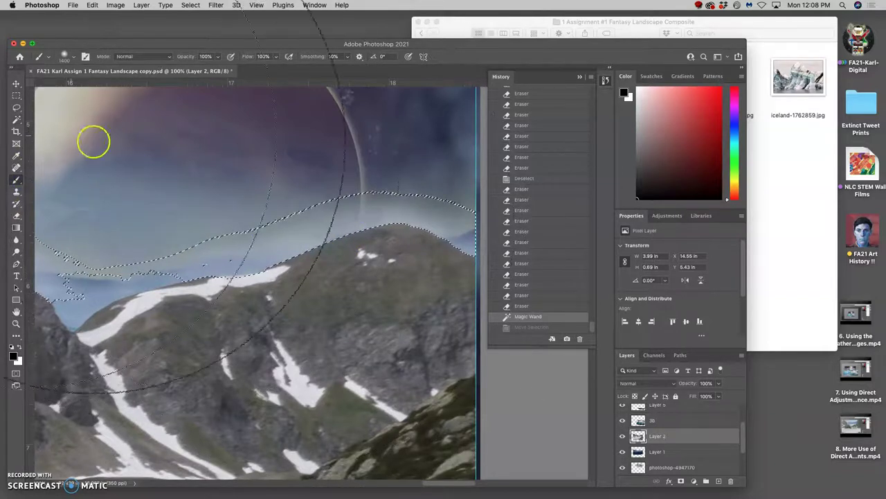
left_click(17, 215)
mouse_move(396, 218)
left_mouse_down()
mouse_move(473, 242)
mouse_move(421, 214)
left_mouse_up()
left_click_drag(282, 245, 274, 249)
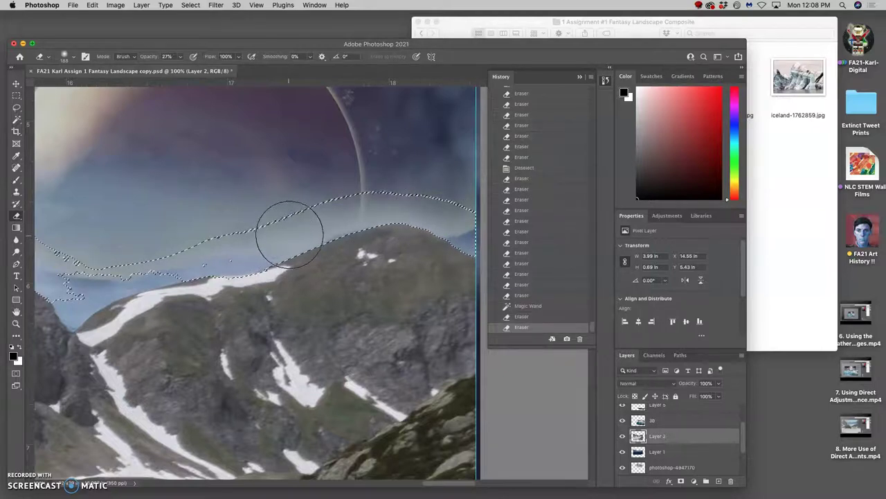
key("super+z")
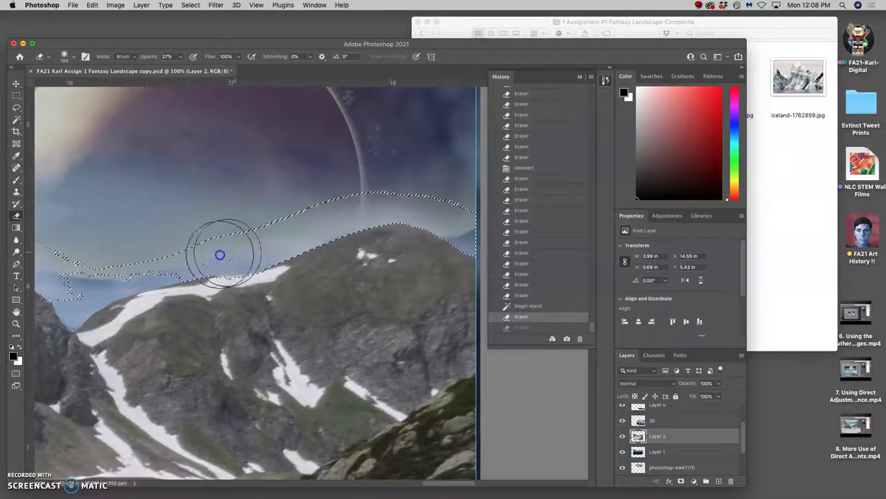
left_click_drag(145, 269, 123, 277)
Step: Deselect and lightly erase the leftover haze along the snow-streaked ridge beneath the large planet
key("super+d")
left_click_drag(306, 247, 158, 270)
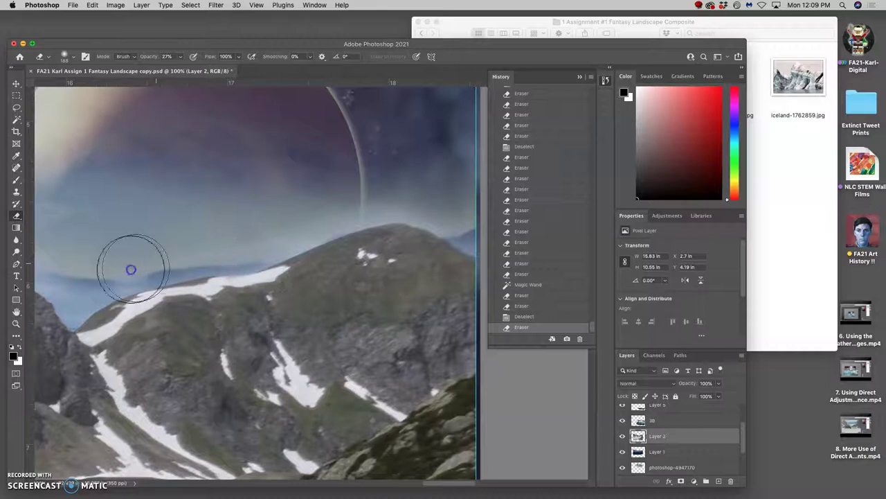
left_click_drag(200, 258, 336, 253)
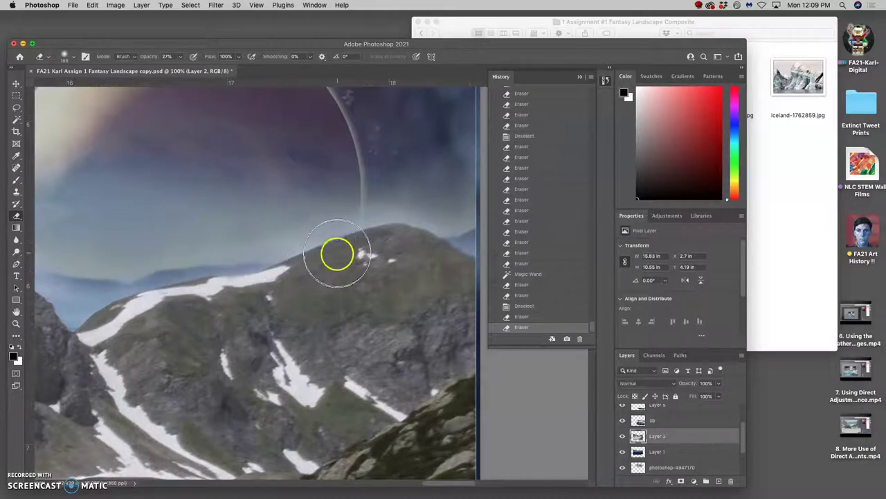
Step: Examine how the erased ridges beneath the large planet blend with the sky in the wider composite
key("super+minus")
key("super+minus")
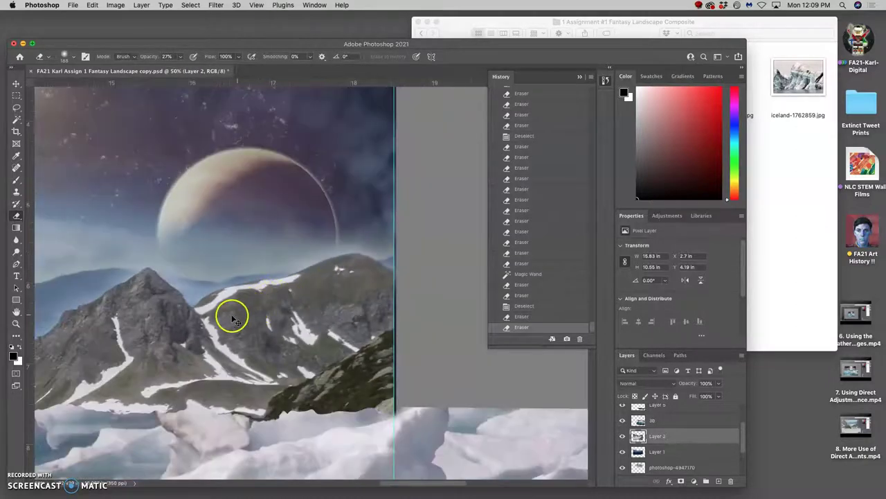
key("super+minus")
key("super+minus")
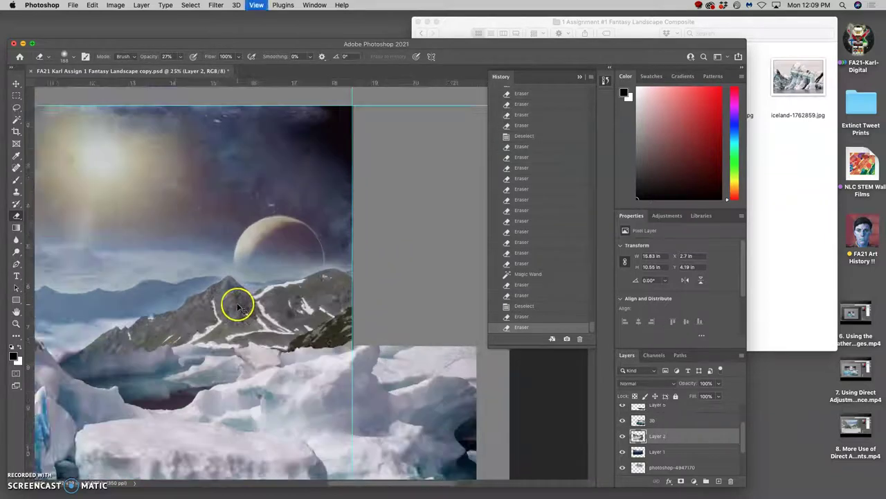
key("super+plus")
key("super+plus")
key("super+plus")
left_click_drag(220, 295, 356, 212)
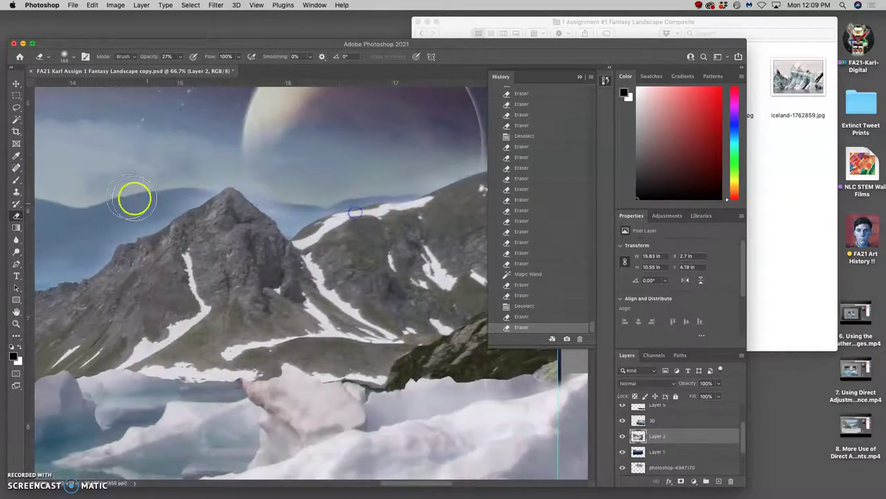
Step: Select the halo around the pointed mountain with the Magic Wand and fade it with the Eraser at 27% opacity
left_click(17, 119)
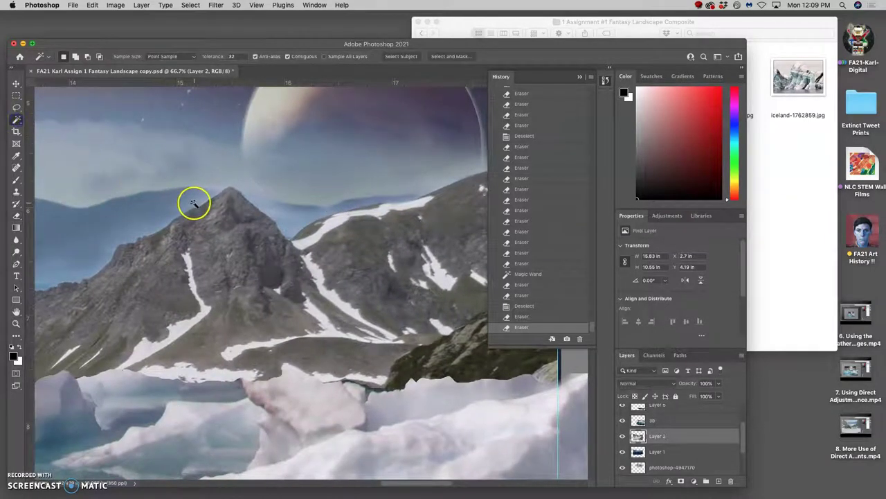
left_click(192, 203)
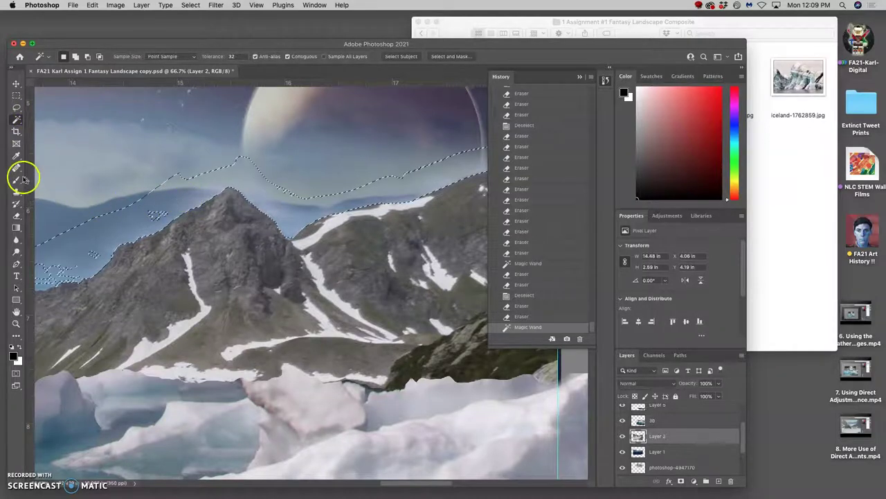
left_click(16, 215)
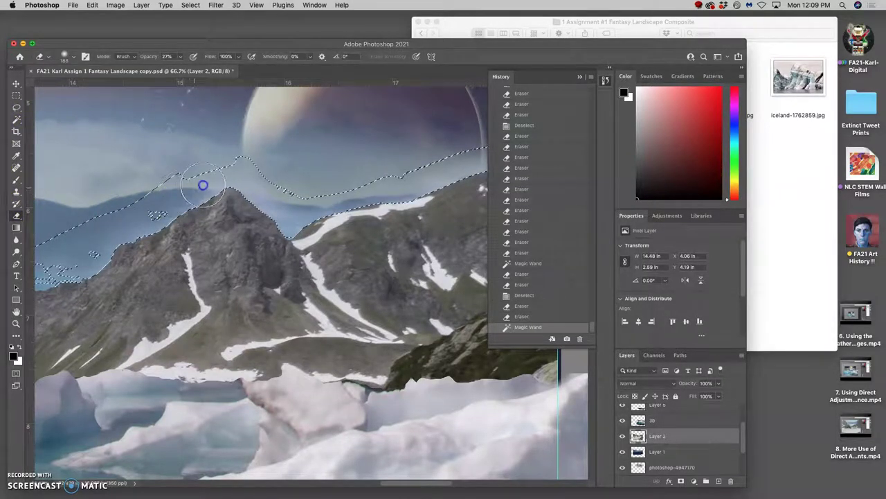
mouse_move(280, 198)
left_mouse_down()
mouse_move(242, 191)
mouse_move(171, 202)
mouse_move(87, 248)
mouse_move(168, 221)
mouse_move(141, 225)
left_mouse_up()
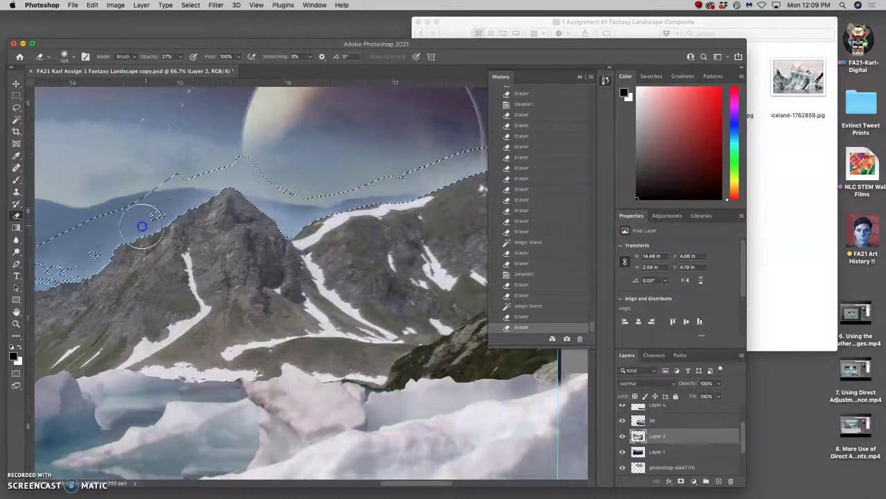
mouse_move(194, 212)
left_mouse_down()
mouse_move(278, 216)
mouse_move(325, 204)
mouse_move(208, 197)
left_mouse_up()
Step: Fade the selected halo along the flank of the tall peak and across to the rocky slope near the bright star
mouse_move(78, 224)
left_mouse_down()
mouse_move(80, 236)
mouse_move(404, 192)
left_mouse_up()
left_click_drag(223, 236, 392, 214)
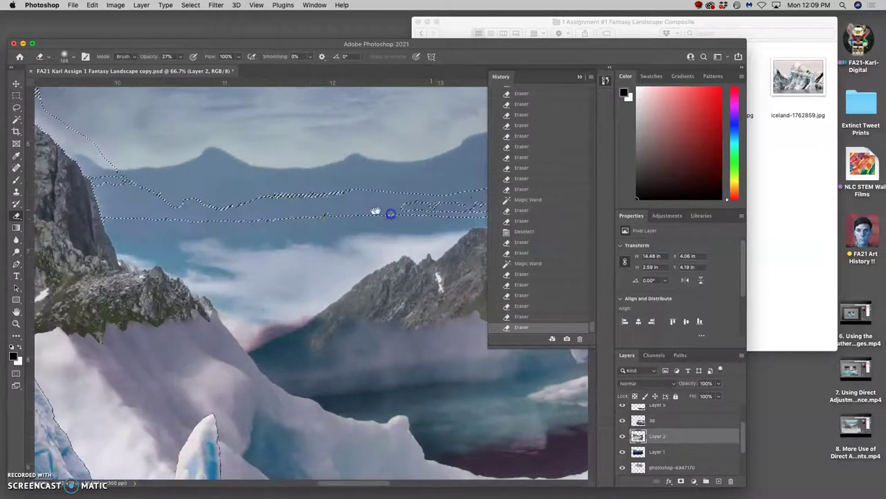
left_click_drag(240, 220, 352, 232)
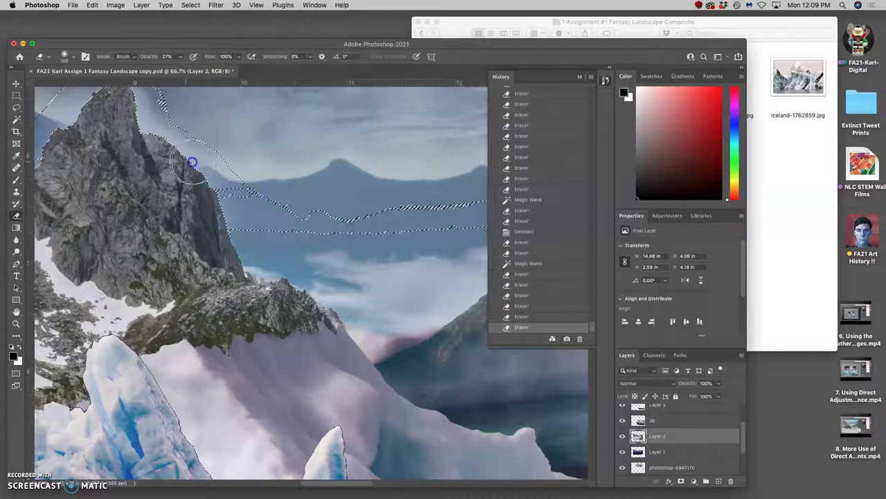
left_click_drag(123, 208, 336, 222)
mouse_move(229, 225)
left_mouse_down()
mouse_move(368, 256)
mouse_move(407, 276)
left_mouse_up()
mouse_move(288, 207)
left_mouse_down()
mouse_move(210, 178)
mouse_move(192, 138)
mouse_move(259, 148)
mouse_move(224, 167)
mouse_move(233, 179)
mouse_move(394, 235)
left_mouse_up()
left_click_drag(262, 228, 319, 288)
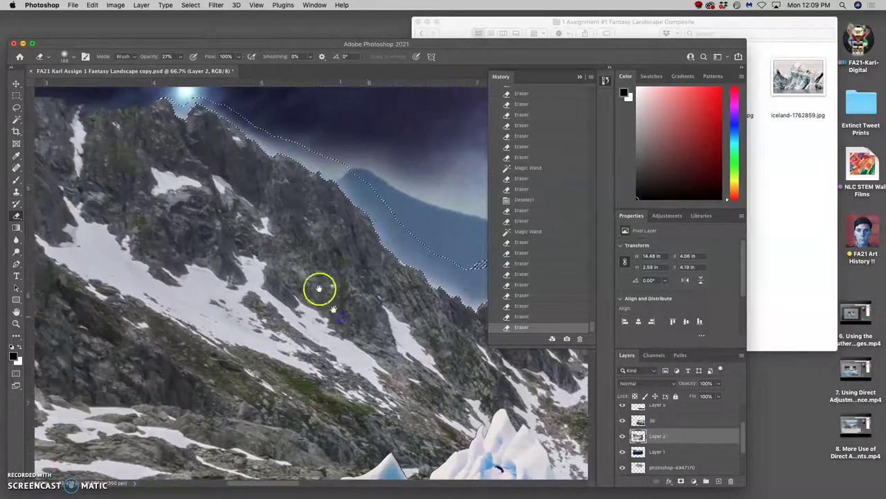
Step: Try fading the halo below the bright star, revert two strokes, lightly erase one spot beside the slope instead, and deselect
left_click_drag(177, 140, 231, 170)
mouse_move(293, 178)
left_mouse_down()
mouse_move(329, 187)
mouse_move(331, 215)
left_mouse_up()
key("super+z")
key("super+shift+z")
key("super+z")
left_click(519, 305)
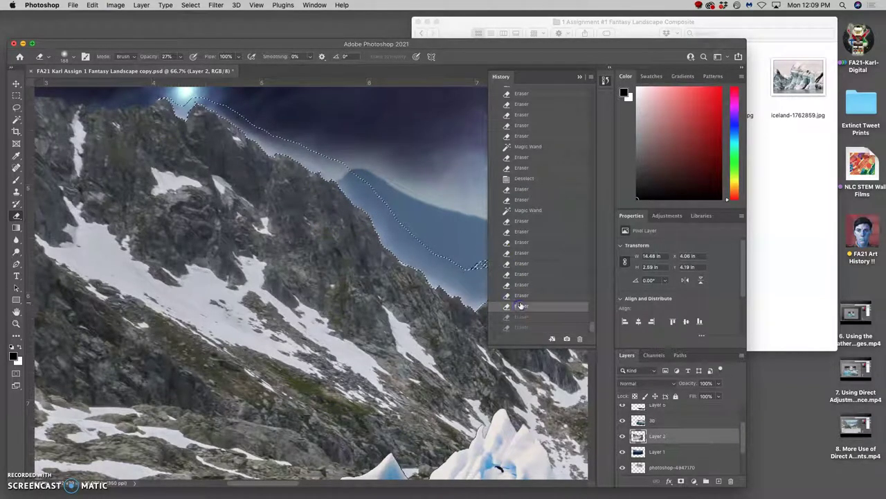
left_click(372, 201)
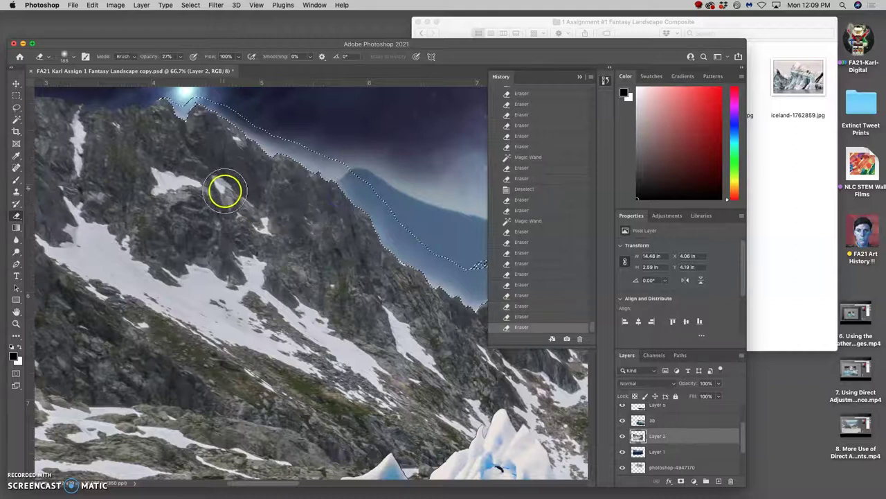
key("super+d")
Step: Examine the whole composite for any remaining halo around the mountains
key("super+minus")
key("super+minus")
key("super+minus")
key("super+minus")
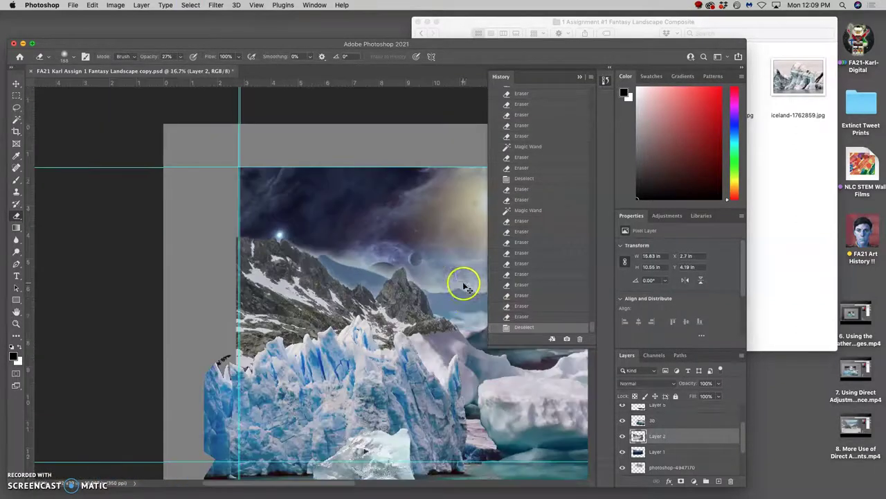
key("super+minus")
left_click_drag(443, 315, 360, 291)
key("super+plus")
key("super+plus")
key("super+plus")
key("super+plus")
key("super+plus")
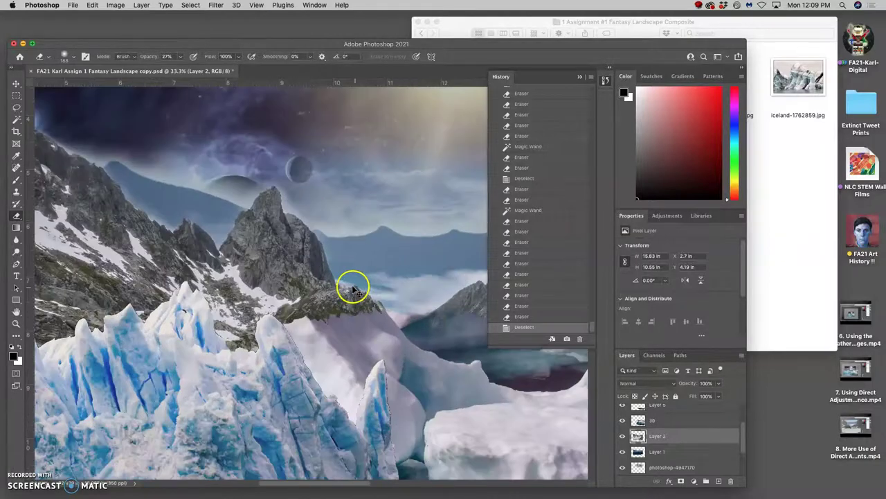
Step: Select the halo between the rocky slope and the pointed mountain with the Magic Wand, fade it with the Eraser, and deselect
left_click_drag(207, 245, 443, 270)
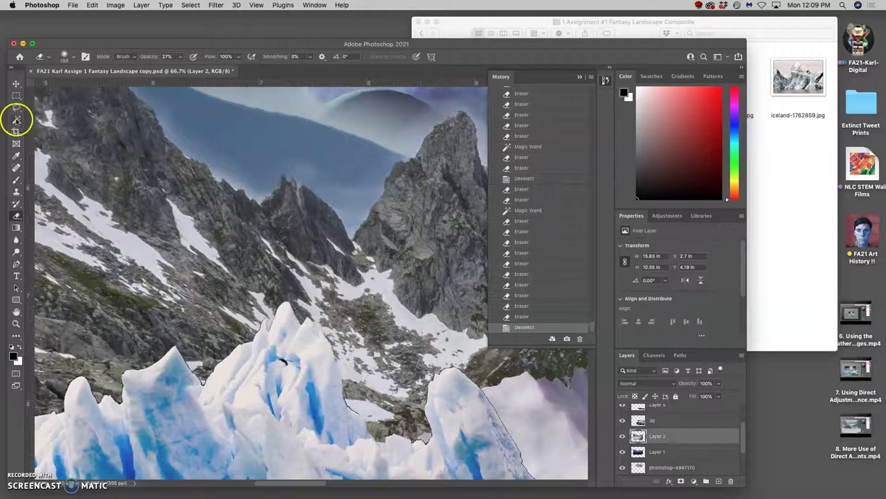
left_click(16, 119)
left_click(219, 175)
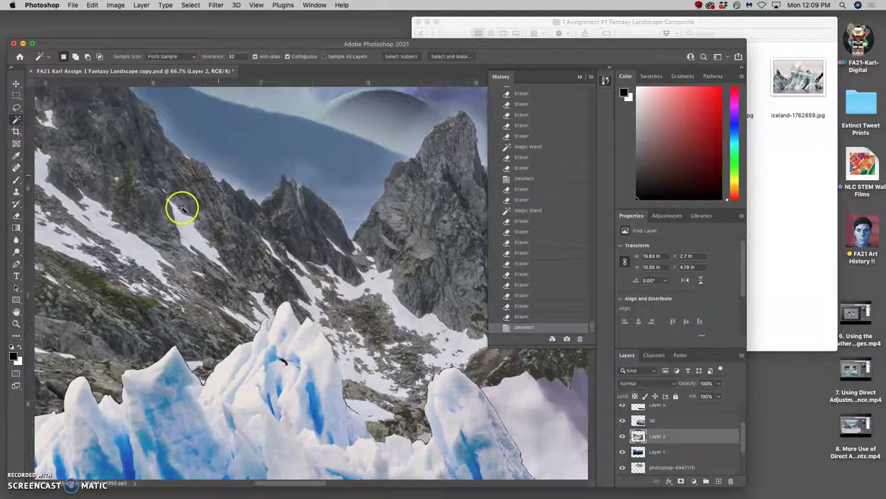
left_click(17, 214)
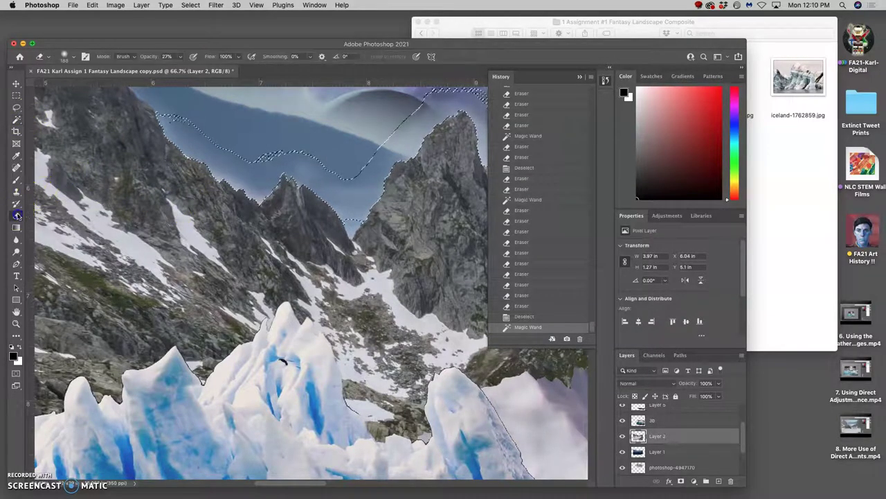
left_click(258, 185)
mouse_move(257, 186)
left_mouse_down()
mouse_move(296, 191)
mouse_move(211, 191)
mouse_move(162, 146)
mouse_move(191, 144)
mouse_move(289, 209)
mouse_move(312, 207)
mouse_move(284, 212)
mouse_move(297, 212)
mouse_move(315, 262)
left_mouse_up()
key("super+d")
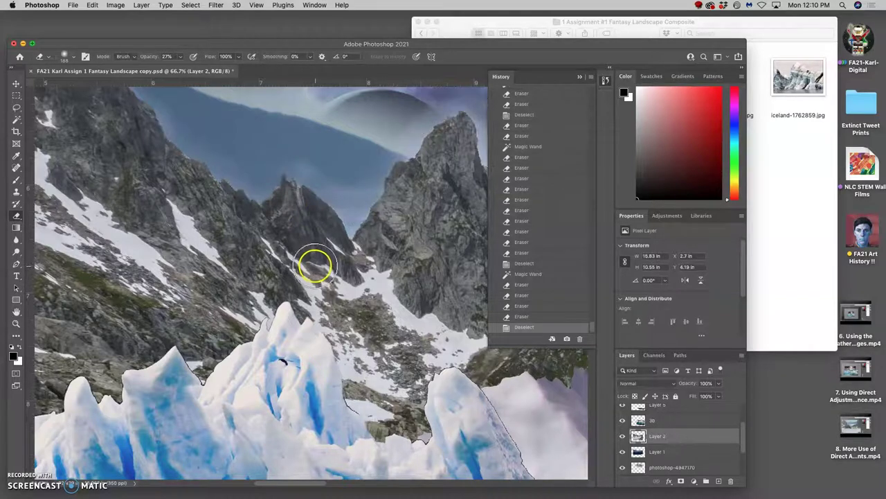
Step: Lightly erase the remaining halo on Layer 2 from the pointed mountain's flank across the valley and up the rocky slope
mouse_move(229, 160)
left_mouse_down()
mouse_move(275, 223)
mouse_move(369, 272)
mouse_move(415, 277)
left_mouse_up()
key("super+minus")
key("super+minus")
key("super+minus")
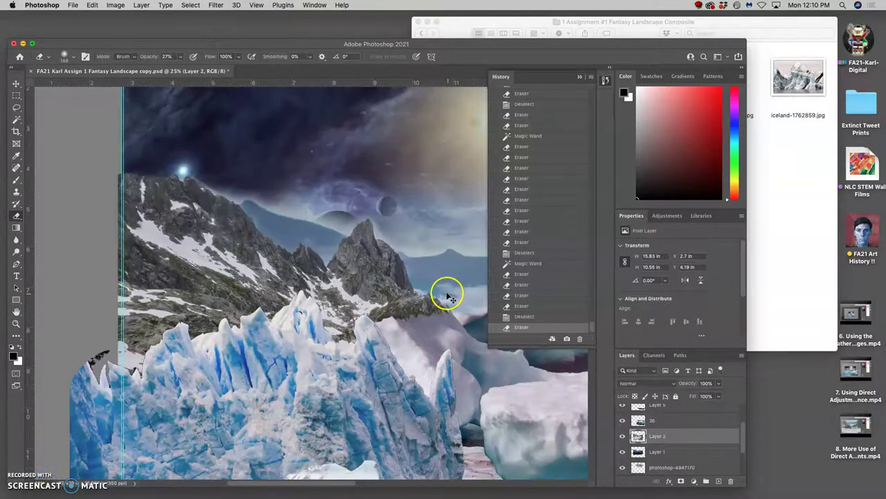
left_click_drag(344, 227, 351, 219)
left_click(350, 223)
left_click(349, 224)
left_click(347, 224)
left_click(345, 226)
left_click(343, 227)
left_click(339, 229)
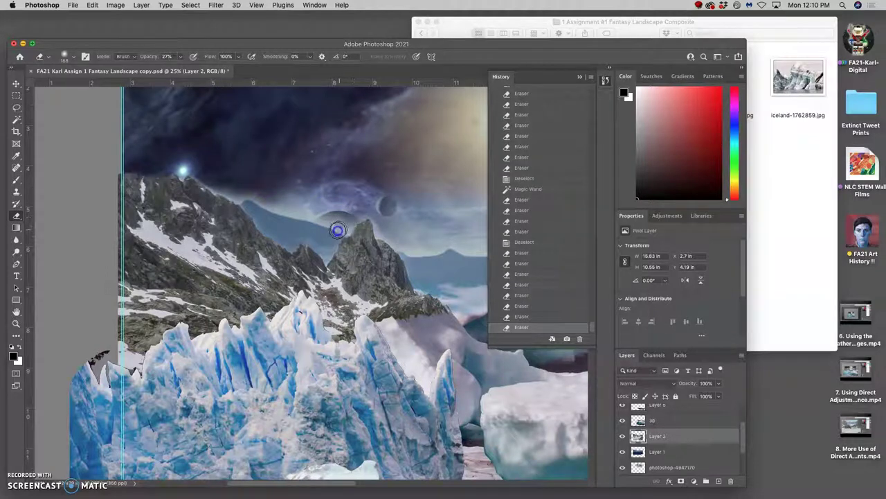
left_click(316, 239)
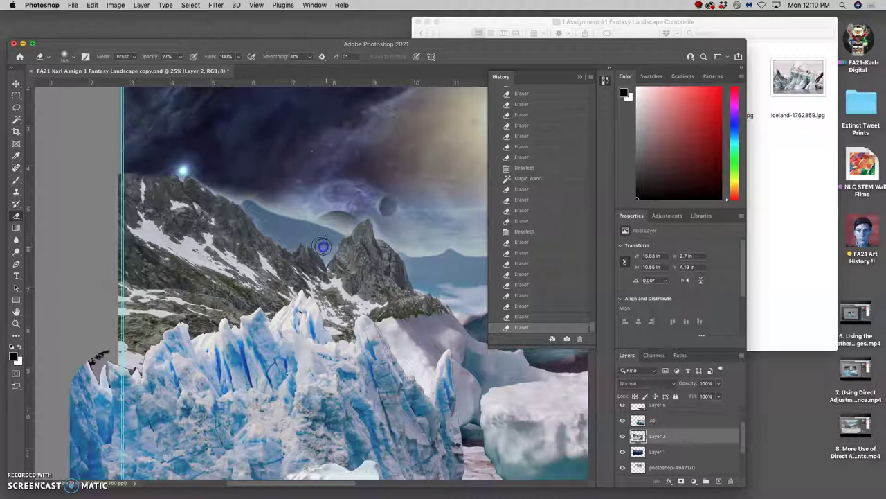
left_click(264, 218)
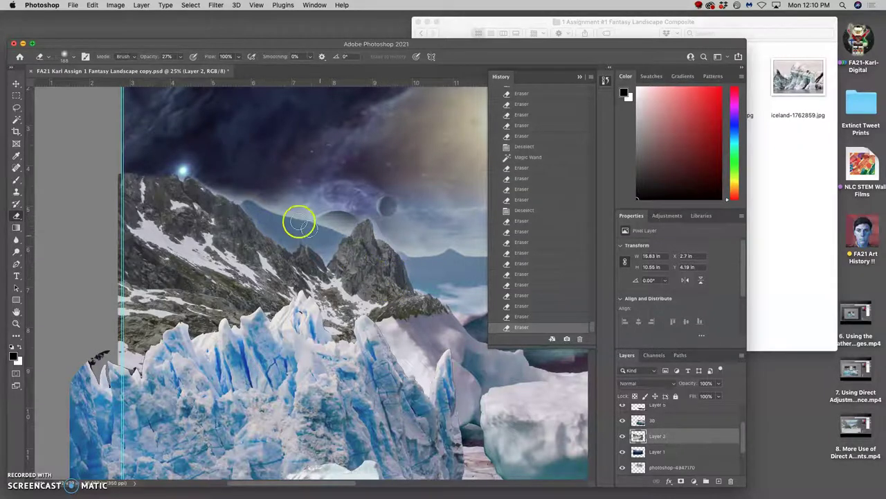
Step: On Layer 1, select the pale haze above the distant blue mountains with the Magic Wand and fade it at 27% Eraser opacity
left_click_drag(388, 260, 328, 237)
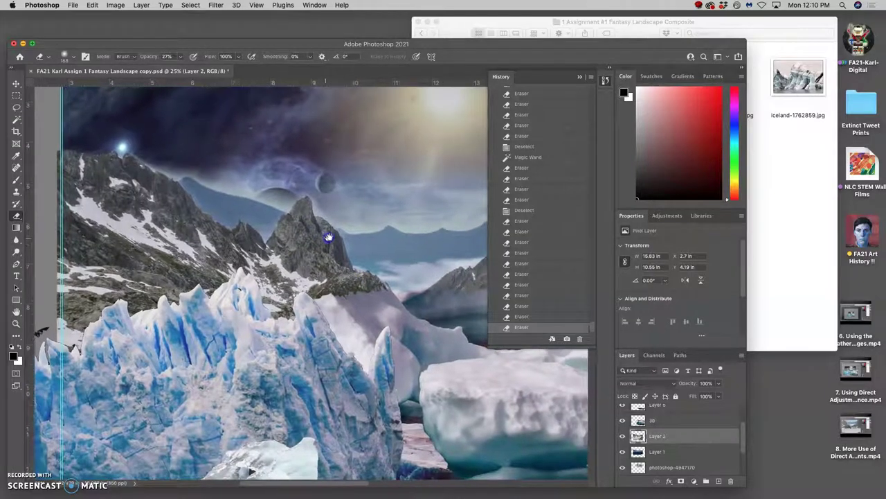
left_click(651, 451)
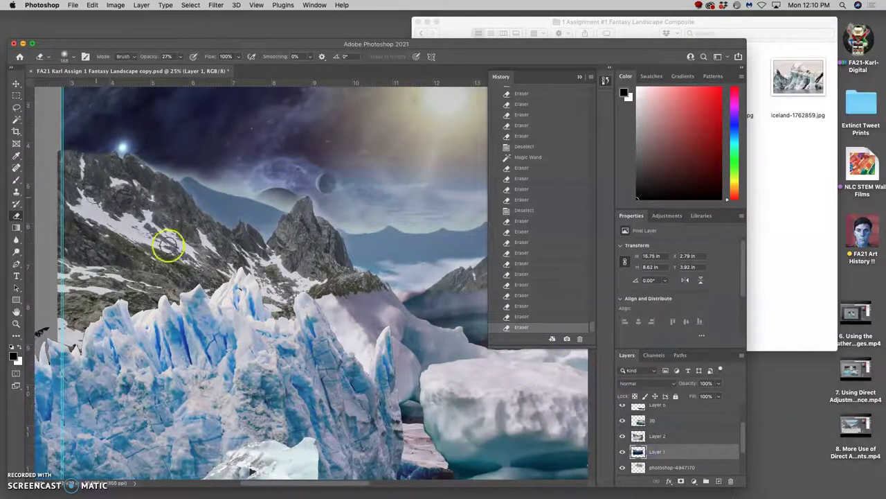
left_click(17, 120)
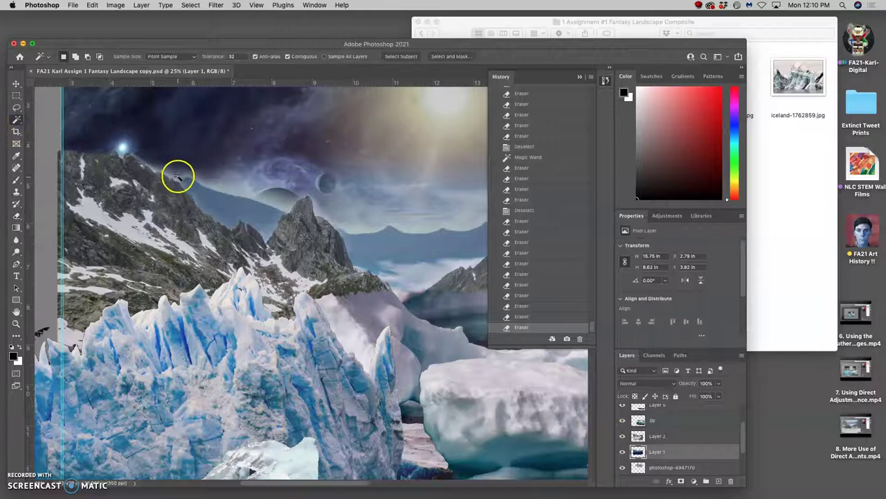
left_click(178, 176)
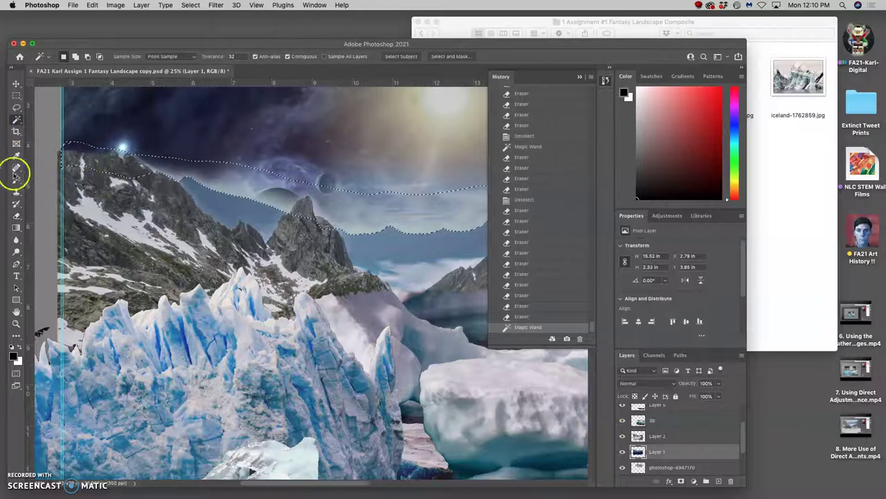
left_click(16, 215)
left_click_drag(203, 182, 151, 158)
mouse_move(248, 186)
left_mouse_down()
mouse_move(221, 189)
mouse_move(244, 194)
left_mouse_up()
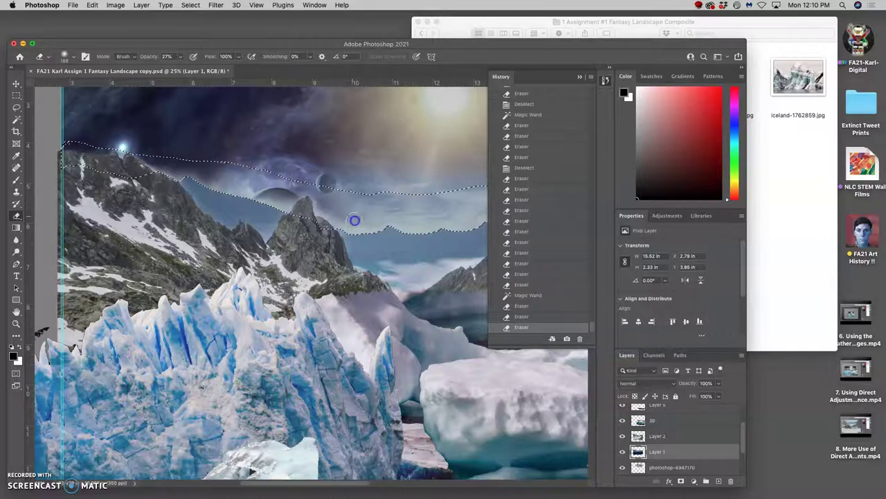
Step: Try fading the selected haze above the distant mountains beside the pointed peak, and revert the last two strokes
mouse_move(423, 226)
left_mouse_down()
mouse_move(336, 226)
mouse_move(319, 213)
mouse_move(356, 214)
left_mouse_up()
key("super+z")
key("super+shift+z")
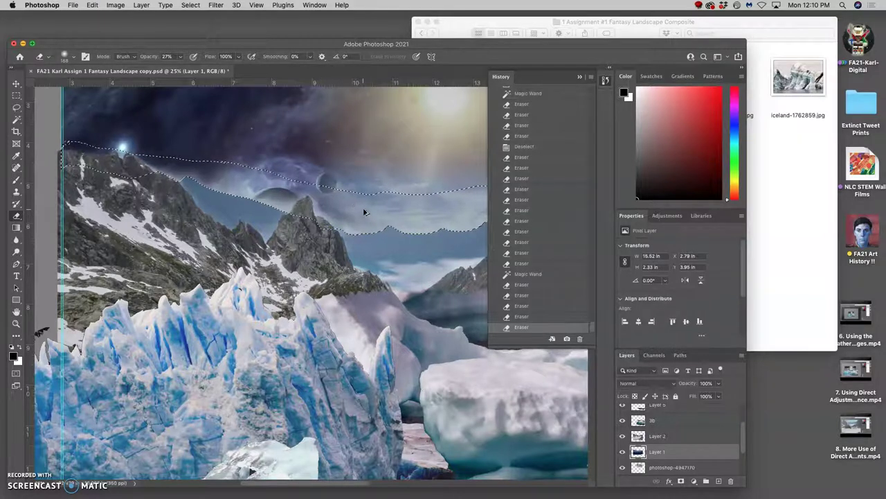
left_click(524, 316)
left_click(527, 305)
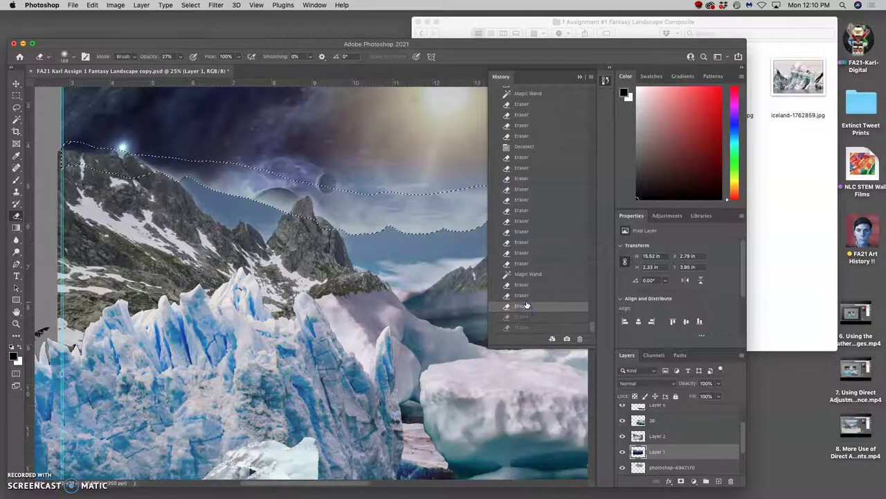
Step: Fade the selected haze where the distant blue ridge meets the rocky slope near the bright star, and deselect
left_click_drag(386, 223, 347, 220)
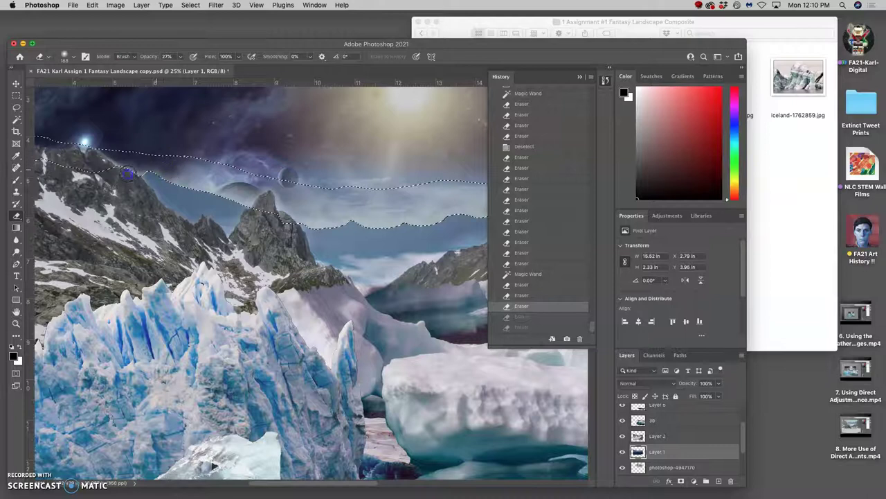
left_click(168, 171)
left_click_drag(376, 204, 173, 196)
key("ctrl+d")
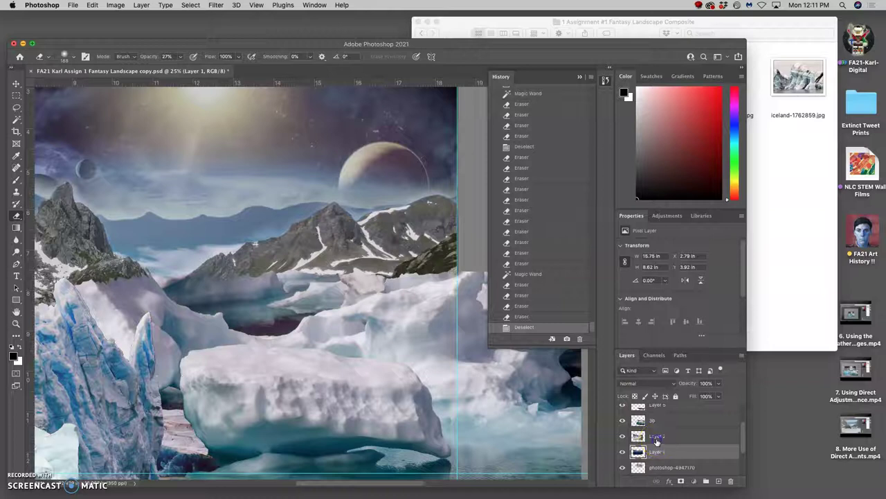
Step: On Layer 2, lightly erase the halo around the pointed mountain's summit and along the slope beside the bright star
left_click(656, 437)
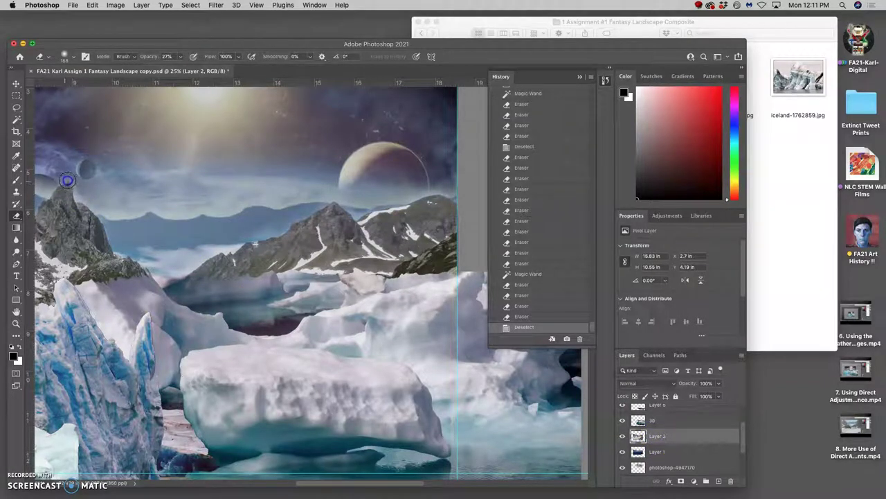
left_click_drag(80, 197, 90, 194)
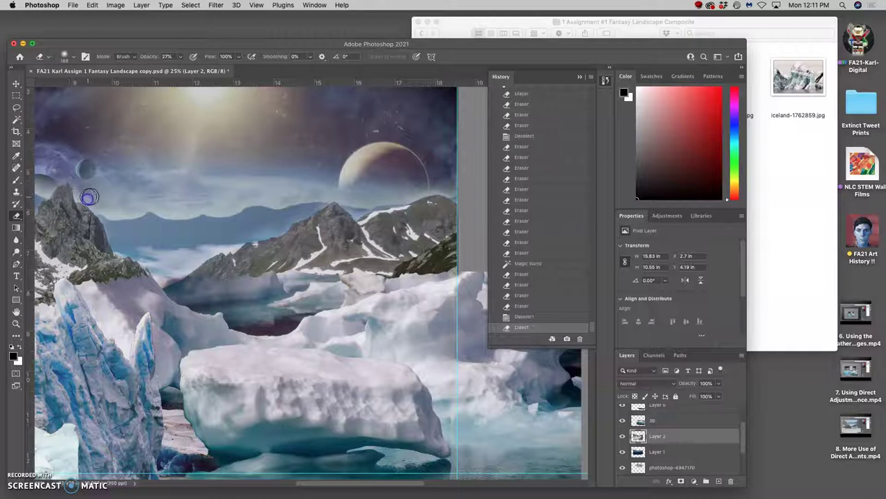
scroll(164, 247, "left", 10)
mouse_move(375, 225)
left_mouse_down()
mouse_move(309, 220)
mouse_move(174, 167)
mouse_move(113, 121)
mouse_move(150, 142)
left_mouse_up()
left_click(152, 143)
left_click(152, 143)
left_click(154, 141)
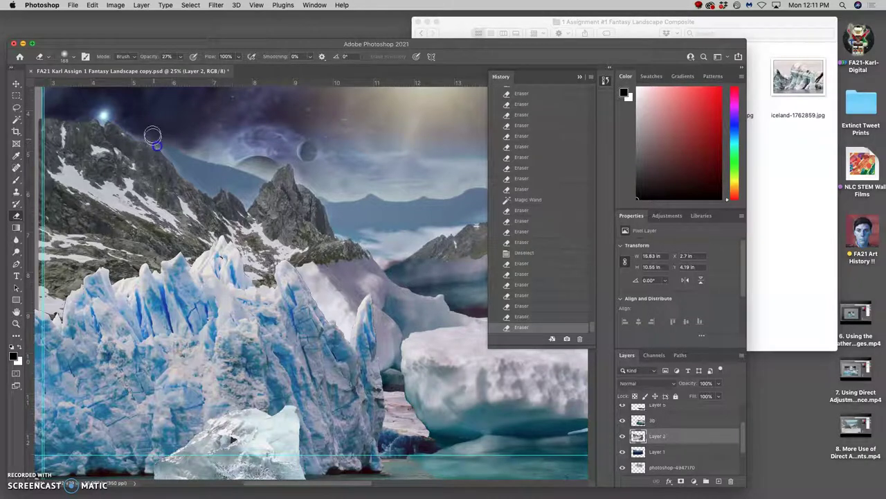
left_click_drag(149, 142, 138, 136)
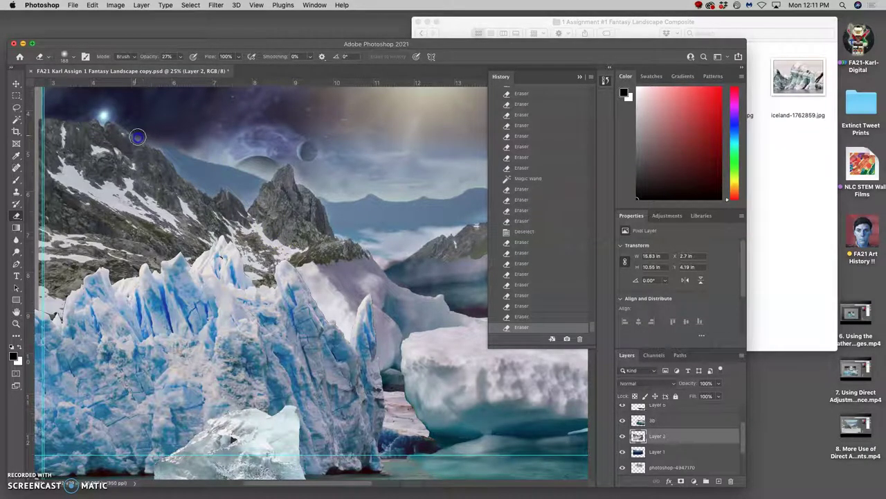
Step: Darken parts of the mountains on Layer 2 with the Burn Tool set to midtones and 16% exposure
key("super+minus")
key("super+minus")
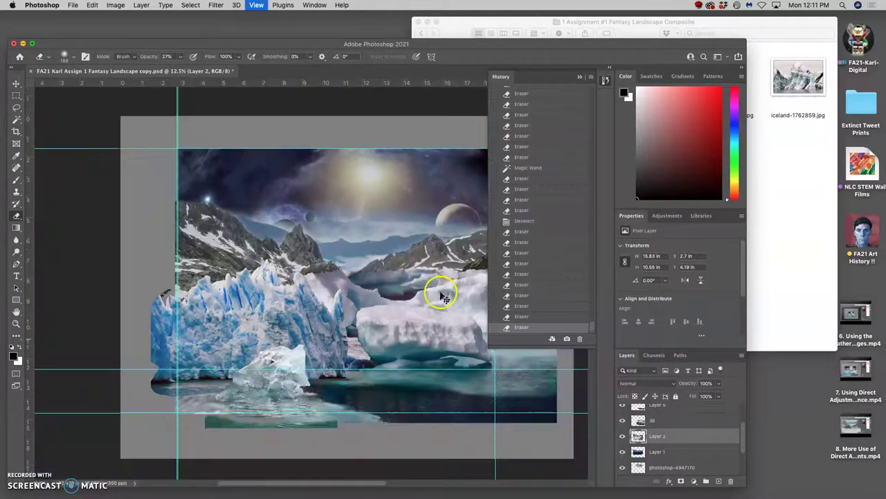
key("super+minus")
left_click_drag(384, 281, 365, 256)
key("super+plus")
key("super+plus")
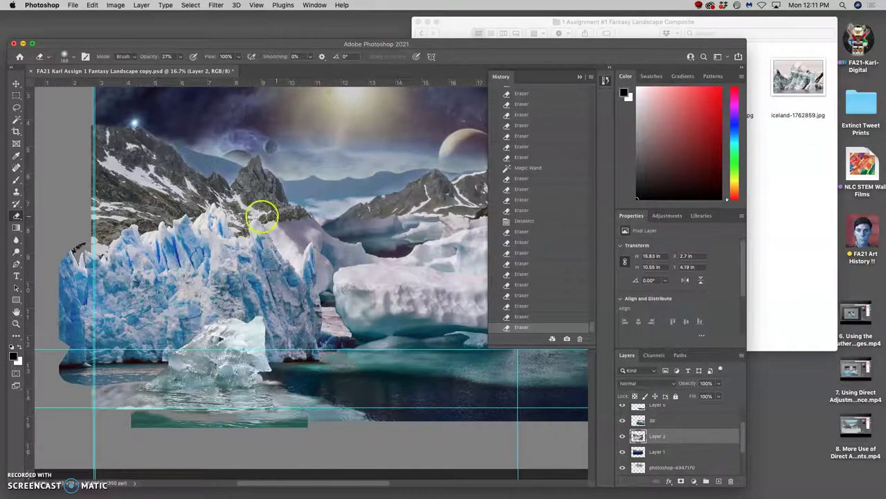
left_click(16, 251)
left_click(48, 259)
mouse_move(182, 208)
left_mouse_down()
mouse_move(228, 181)
mouse_move(247, 194)
left_mouse_up()
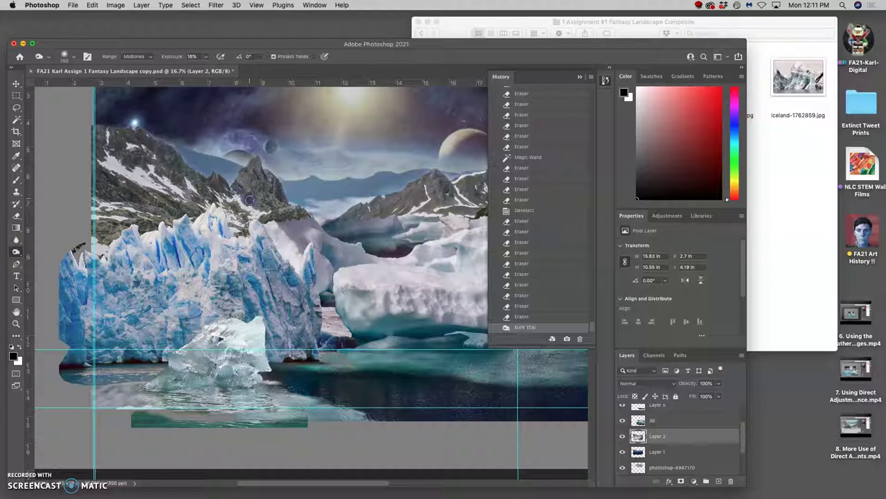
mouse_move(409, 207)
left_mouse_down()
mouse_move(453, 203)
mouse_move(424, 206)
left_mouse_up()
left_click_drag(352, 218, 297, 223)
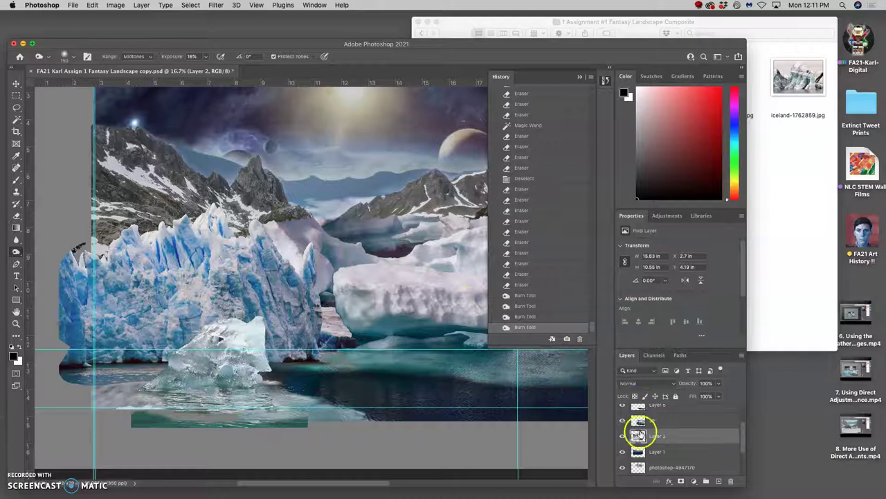
Step: On layer 3b, burn the top of the ice slope below the rocks and the ice along the far shoreline
left_click(658, 423)
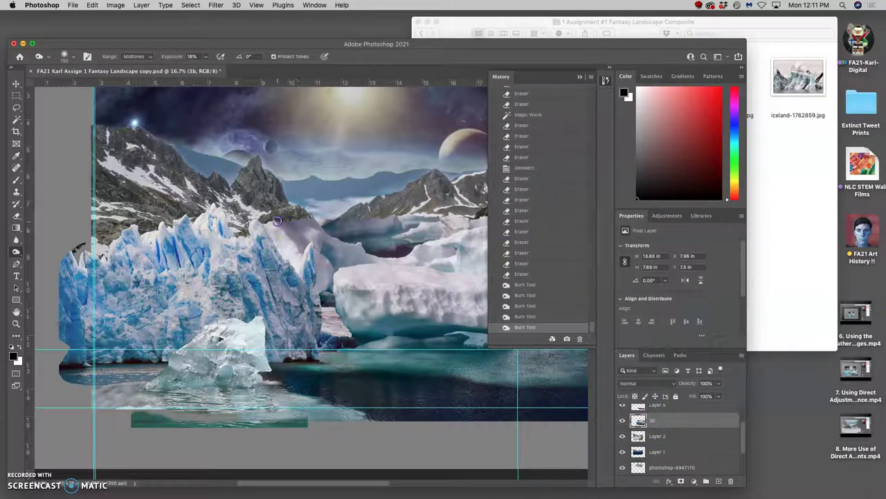
left_click_drag(264, 222, 373, 228)
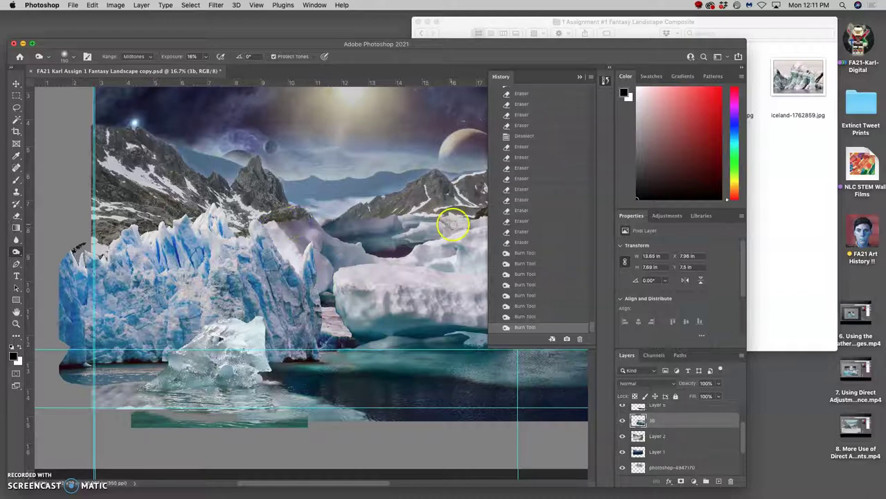
left_click_drag(433, 231, 379, 232)
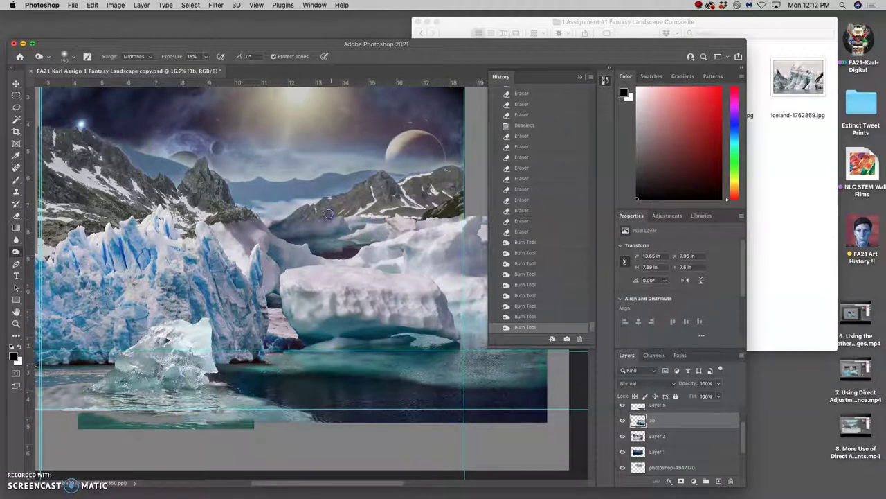
left_click_drag(283, 226, 298, 212)
Step: Desaturate the purple tint along the burned ice edge below the rocks with the Sponge Tool at 21% flow
left_click(16, 251)
left_click(48, 270)
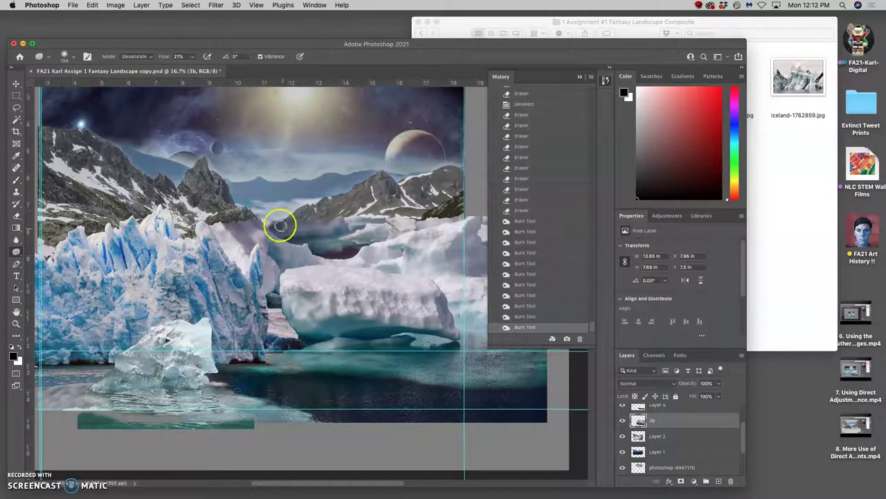
left_click_drag(279, 221, 279, 227)
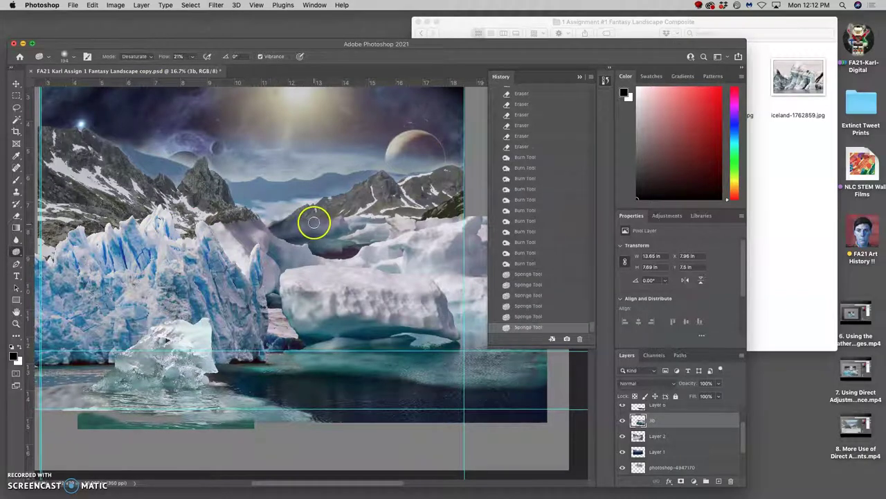
Step: Desaturate the ice slope's crest and the misty far bank below the distant mountains
key("super+plus")
key("super+plus")
key("super+plus")
left_click_drag(250, 143, 282, 232)
left_click_drag(265, 187, 256, 183)
mouse_move(251, 187)
left_mouse_down()
mouse_move(225, 197)
mouse_move(331, 167)
mouse_move(311, 178)
mouse_move(432, 156)
left_mouse_up()
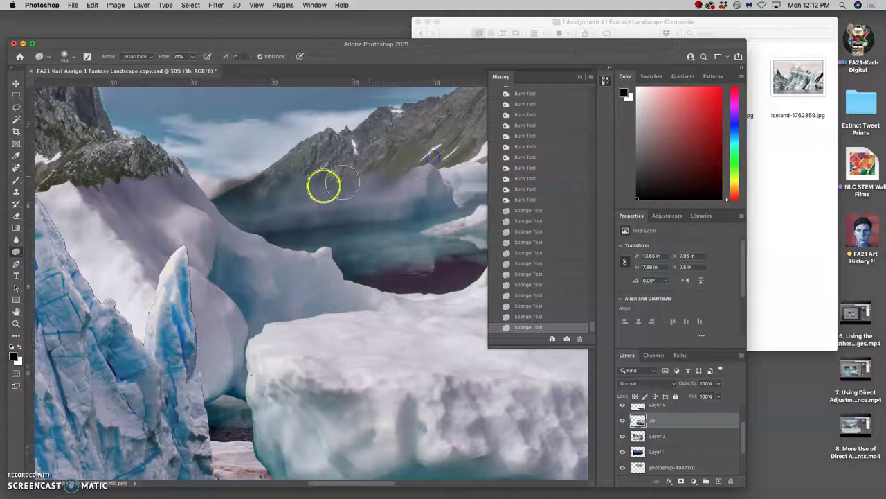
Step: Desaturate the upper edge of the ice slope directly beneath the dark rocks behind the blue ice spires
mouse_move(150, 168)
left_mouse_down()
mouse_move(97, 188)
mouse_move(68, 183)
left_mouse_up()
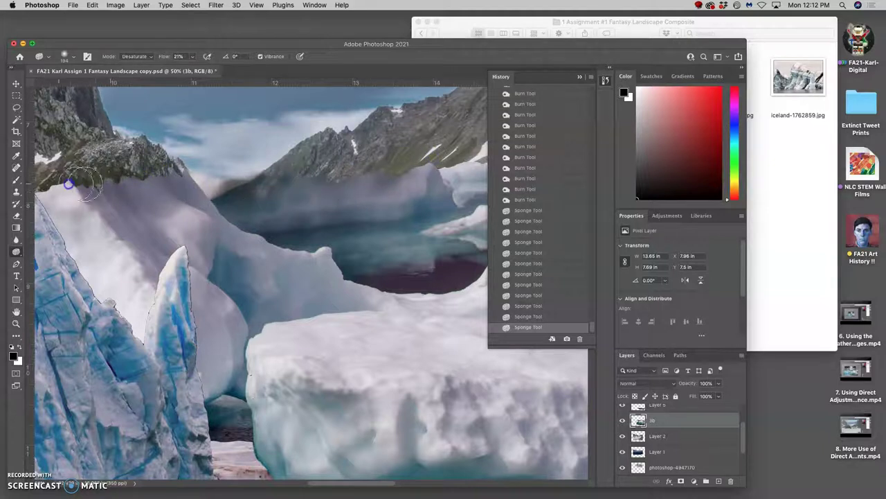
left_click_drag(212, 206, 377, 235)
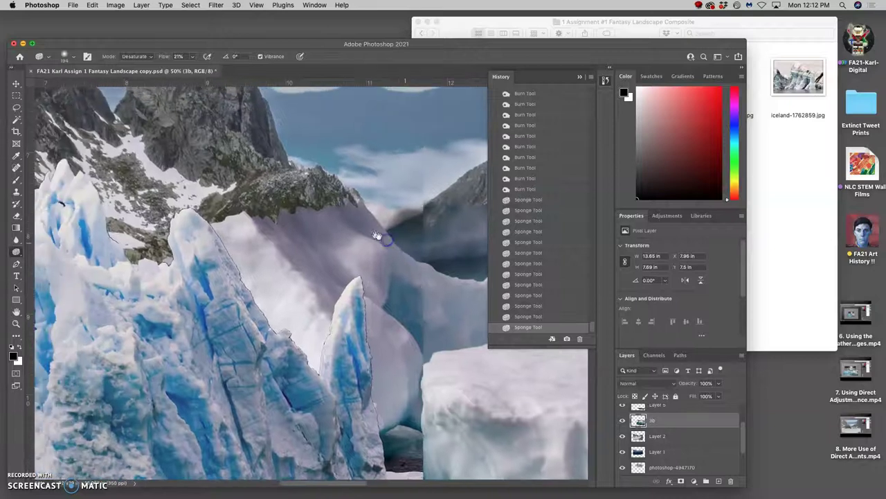
mouse_move(225, 227)
left_mouse_down()
mouse_move(327, 225)
mouse_move(197, 228)
mouse_move(254, 234)
left_mouse_up()
Step: Burn the purple-tinted water in the inlet behind the large iceberg on layer 3b at 16% midtones exposure
left_click_drag(328, 267, 165, 245)
left_click_drag(349, 283, 211, 277)
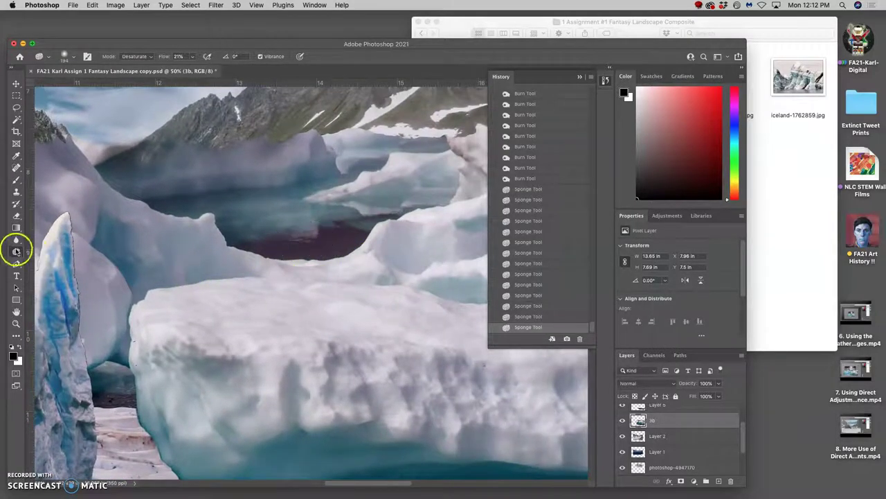
left_click(17, 251)
left_click(48, 259)
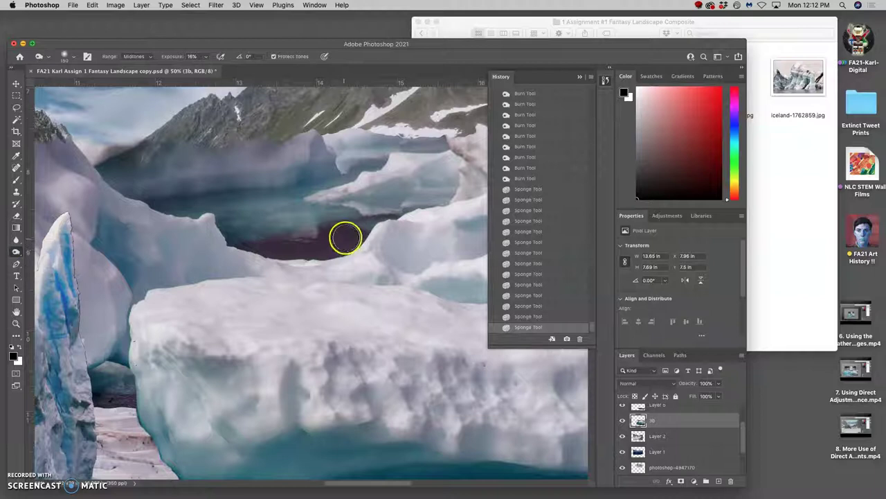
mouse_move(363, 237)
left_mouse_down()
mouse_move(314, 253)
mouse_move(372, 230)
mouse_move(343, 243)
mouse_move(254, 253)
mouse_move(392, 221)
mouse_move(307, 266)
left_mouse_up()
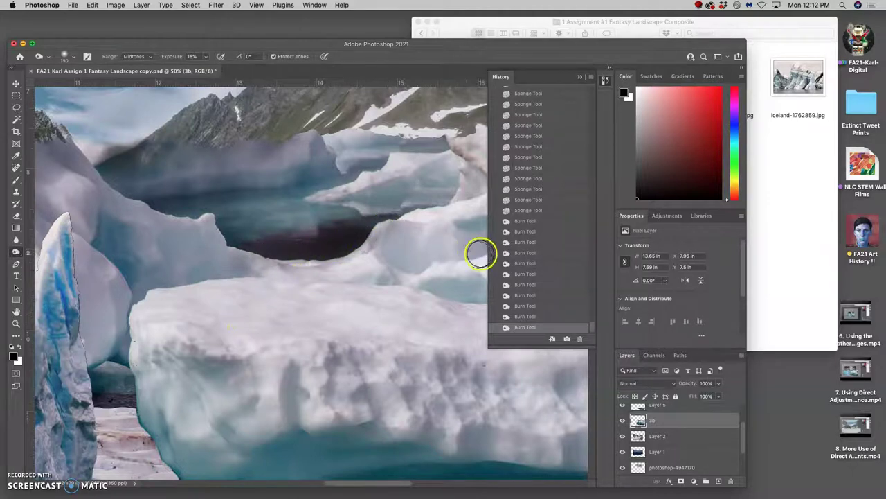
Step: Undo the last burn stroke and burn the edge between the blue glacier and the large iceberg on layer 3b
key("super+minus")
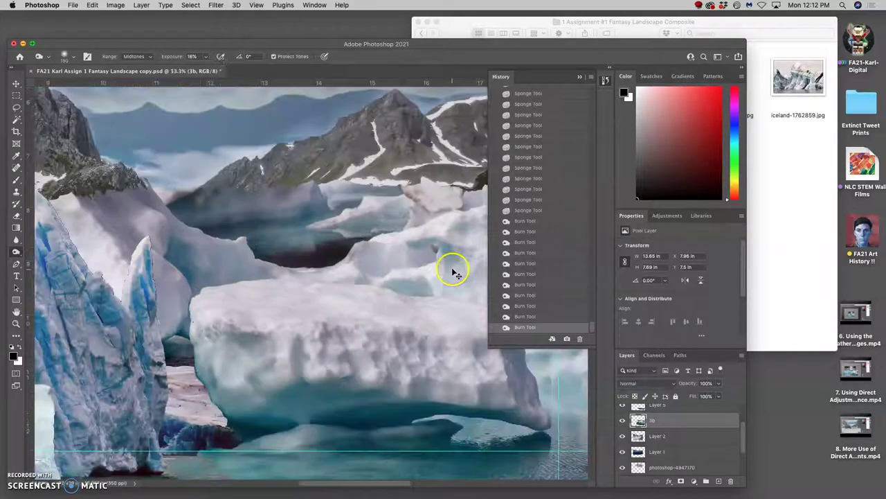
key("super+minus")
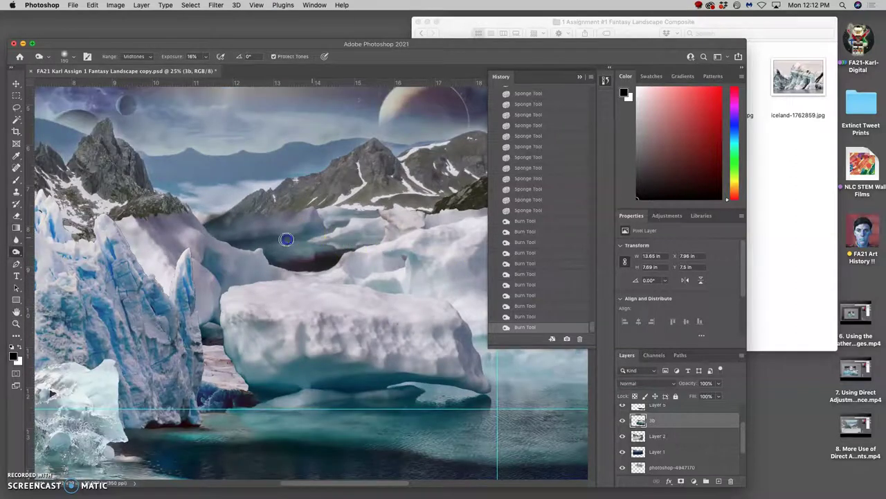
key("super+minus")
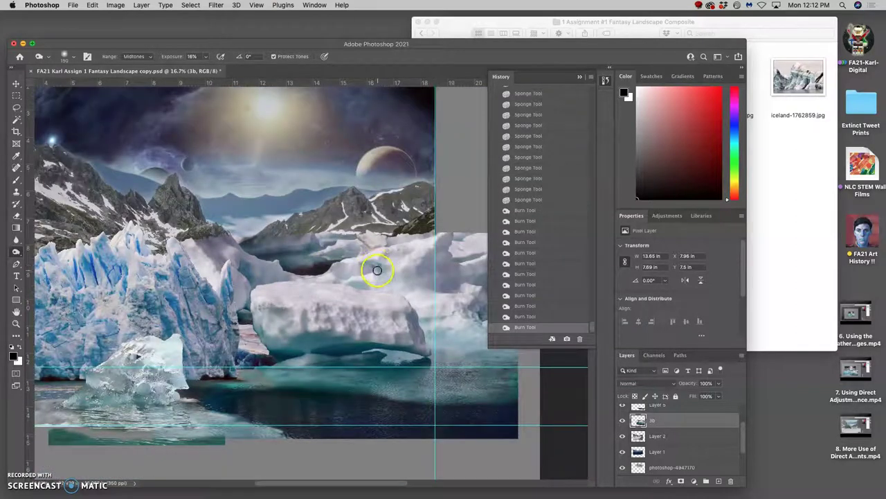
key("super+z")
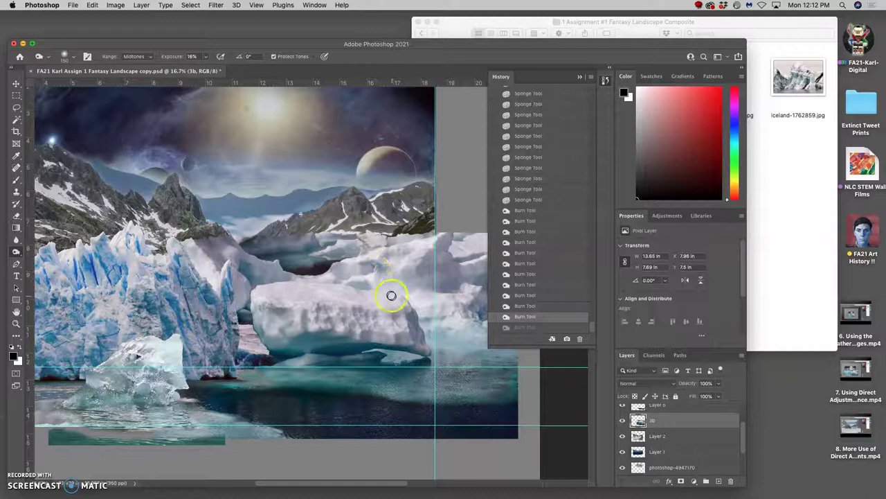
scroll(415, 299, "right", 3)
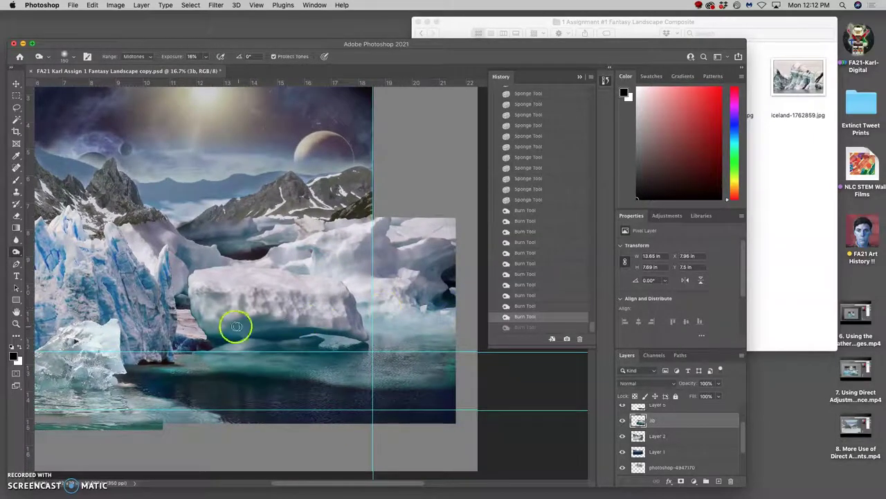
left_click_drag(179, 313, 198, 325)
left_click(198, 327)
mouse_move(273, 340)
left_mouse_down()
mouse_move(357, 320)
mouse_move(429, 322)
left_mouse_up()
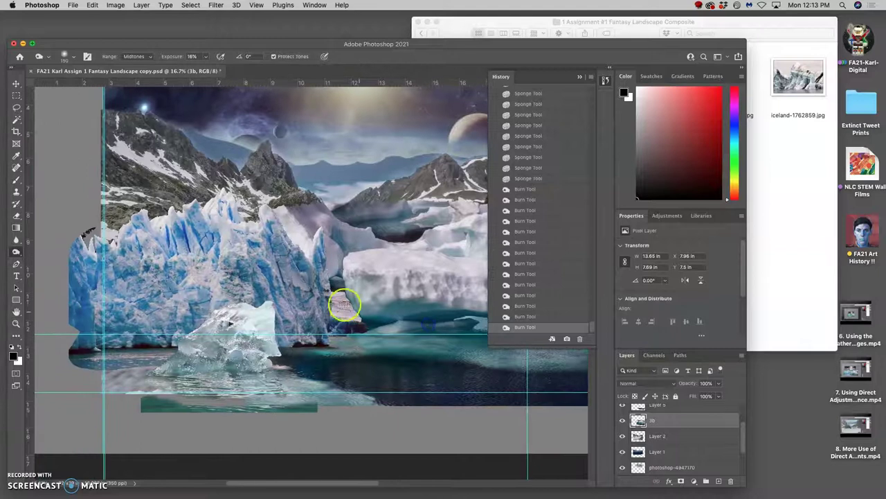
Step: Toggle the visibility of Layer 5 and layer 3b to check what each contributes to the water
left_click(622, 405)
left_click(621, 405)
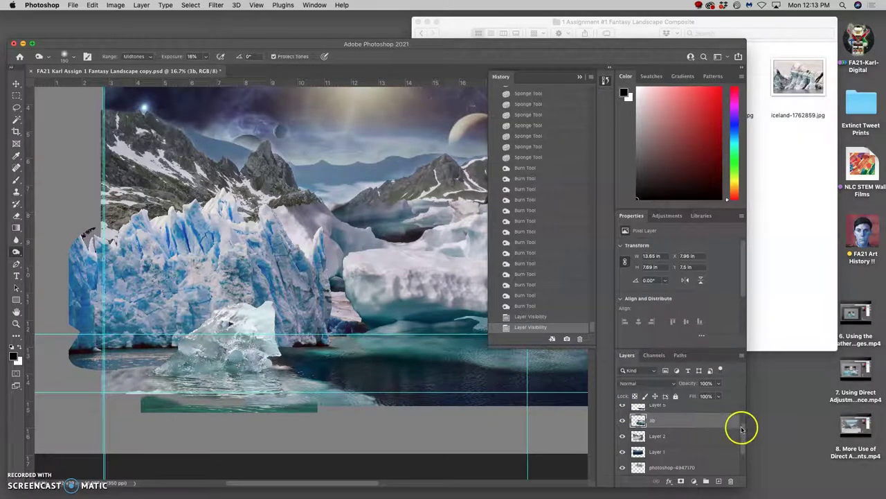
scroll(738, 426, "up", 1)
left_click(621, 428)
left_click(621, 428)
left_click(622, 412)
left_click(622, 412)
left_click(623, 412)
left_click(622, 412)
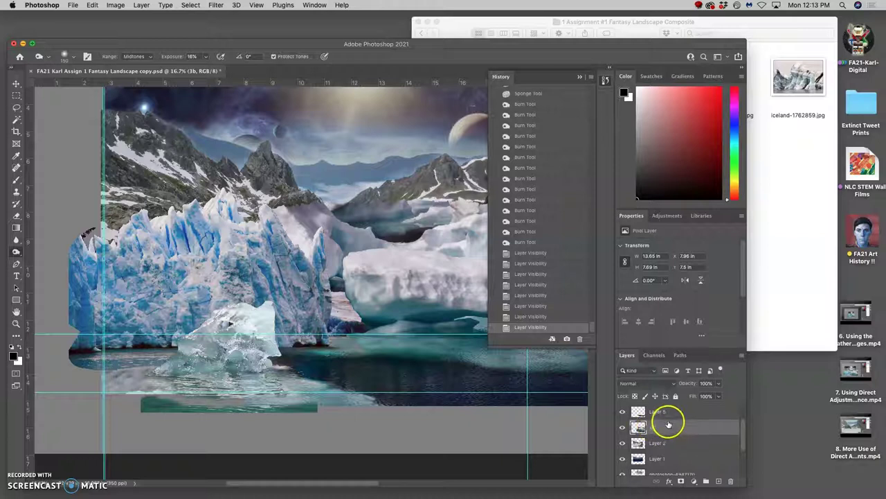
Step: Try layer 3b at 59% opacity and set Layer 5's opacity to 80%
left_click(718, 384)
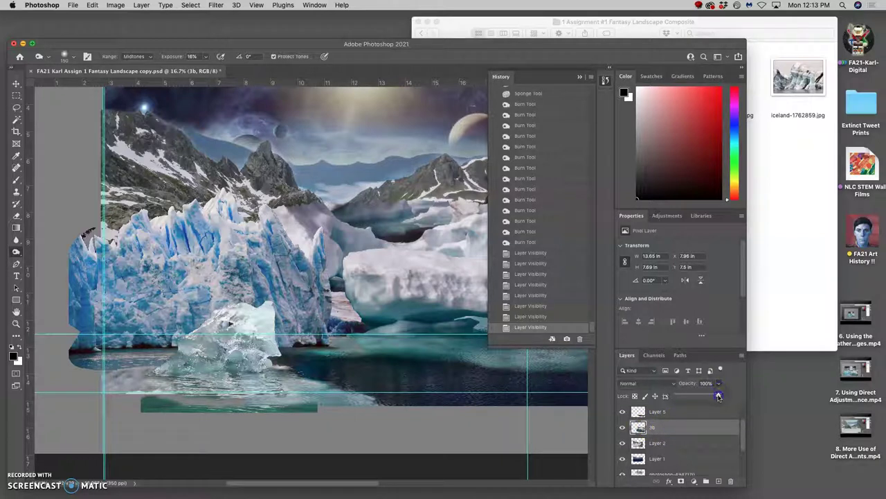
left_click_drag(709, 397, 700, 397)
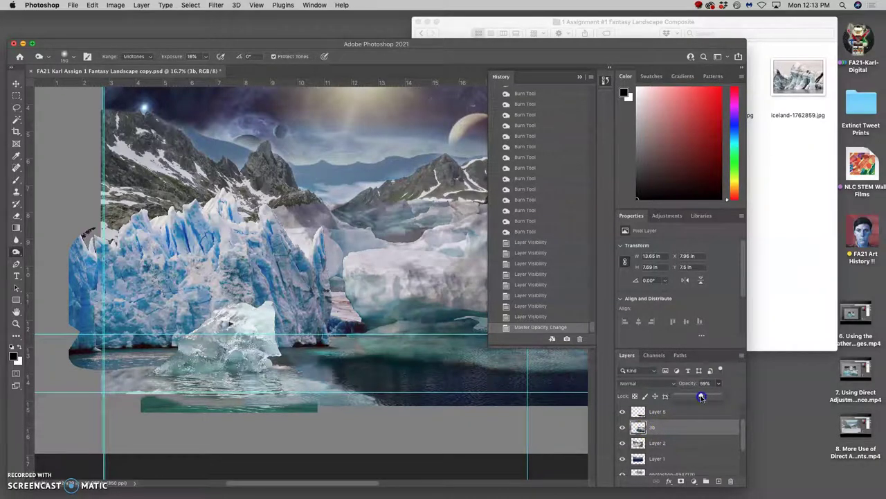
left_click(695, 412)
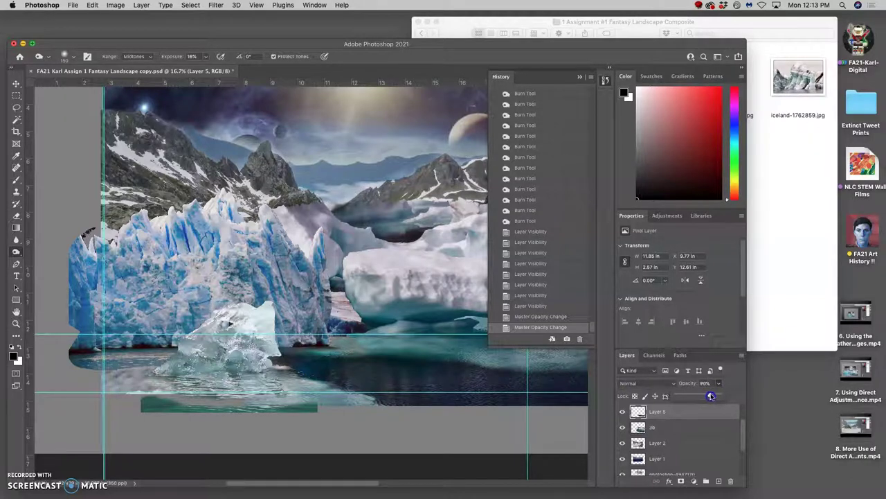
left_click(614, 416)
Step: Try burning the water on layer 3b after checking the layer's visibility, and revert the burn strokes
left_click(622, 427)
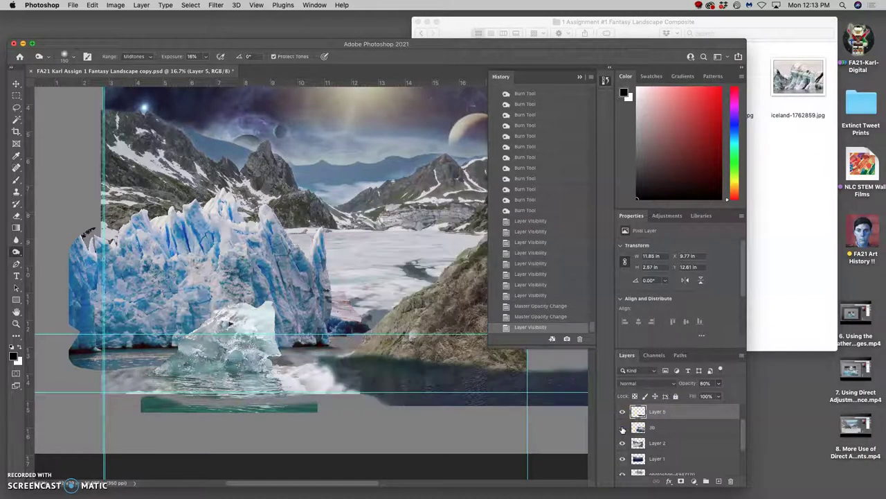
left_click(622, 427)
left_click(653, 427)
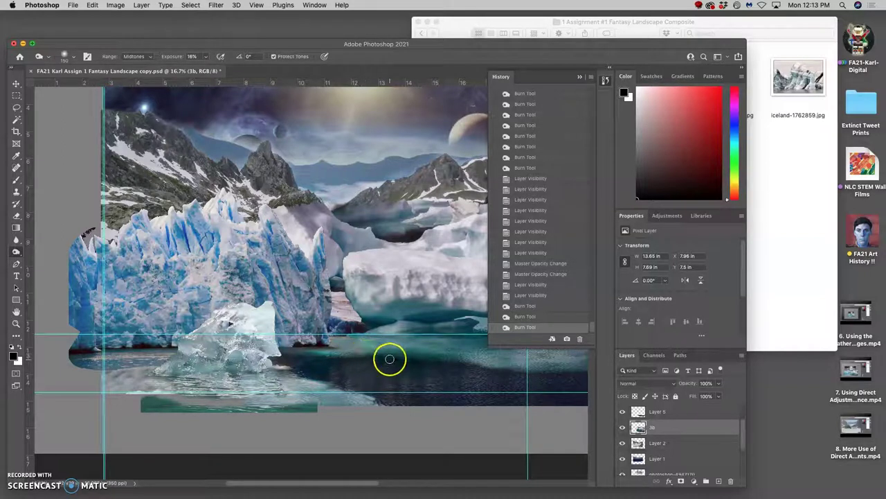
key("super+z")
left_click(521, 295)
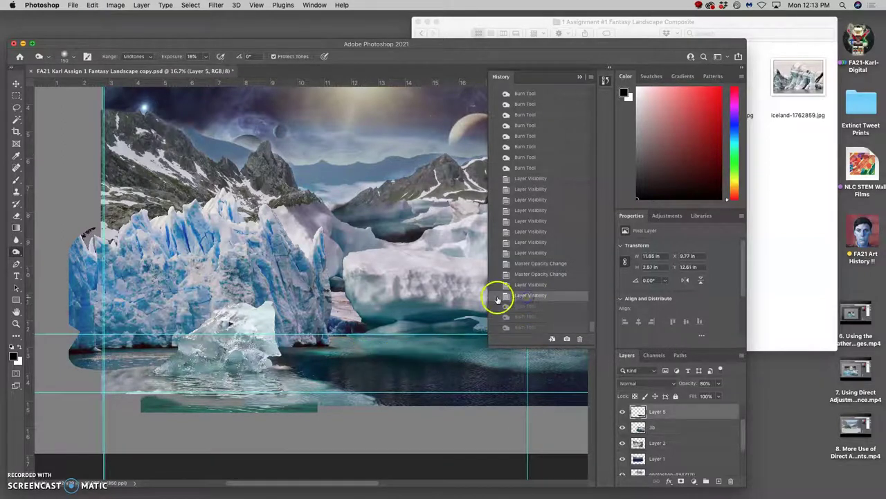
Step: Desaturate the water beside the small foreground iceberg on Layer 5 with the Sponge Tool at 21% flow
right_click(16, 252)
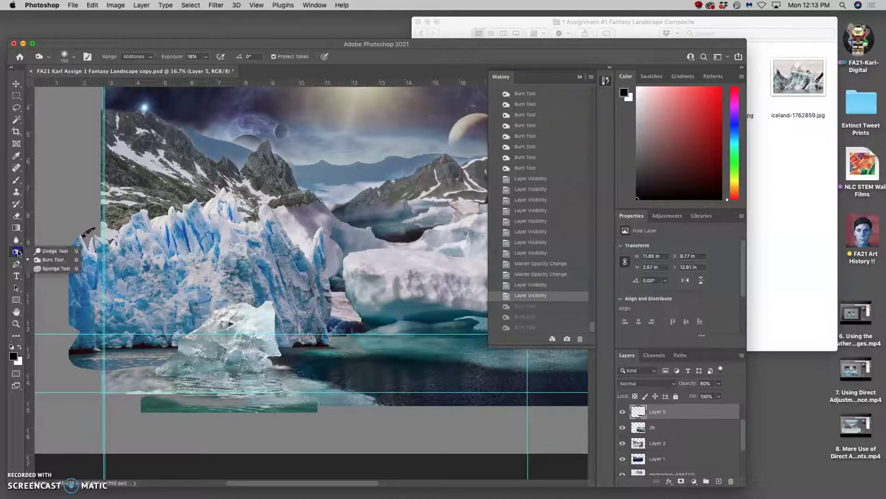
left_click(38, 266)
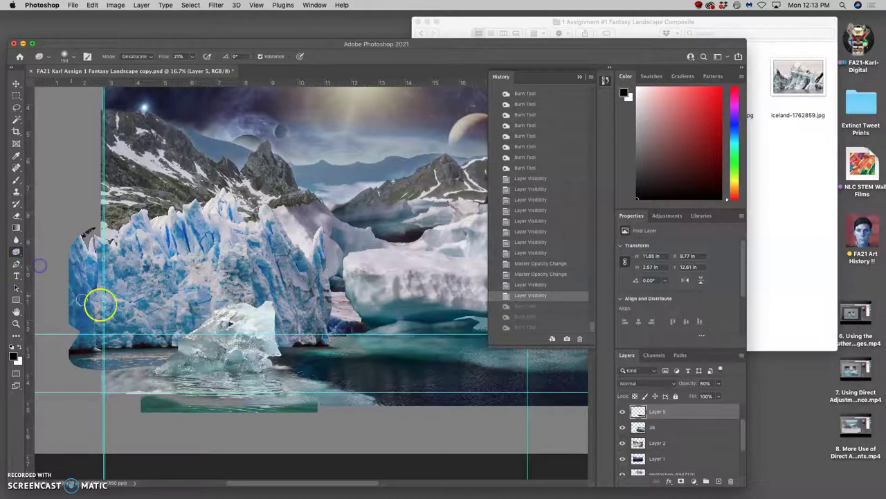
left_click(306, 367)
left_click(303, 369)
left_click(301, 366)
left_click(296, 366)
left_click(299, 367)
left_click(296, 369)
left_click(298, 369)
left_click(302, 369)
left_click(303, 370)
left_click(303, 369)
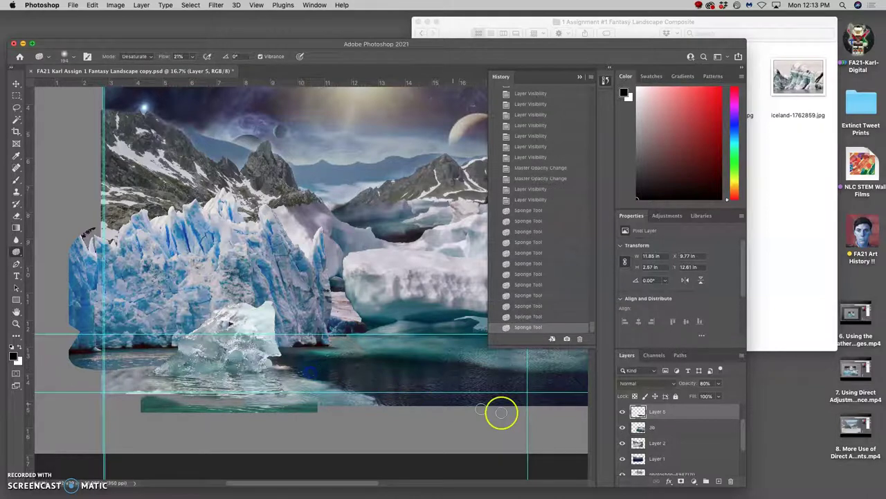
Step: Desaturate the foreground water on layer 3b with the Sponge Tool and compare it with an earlier history state
left_click(651, 428)
left_click(621, 430)
left_click(621, 430)
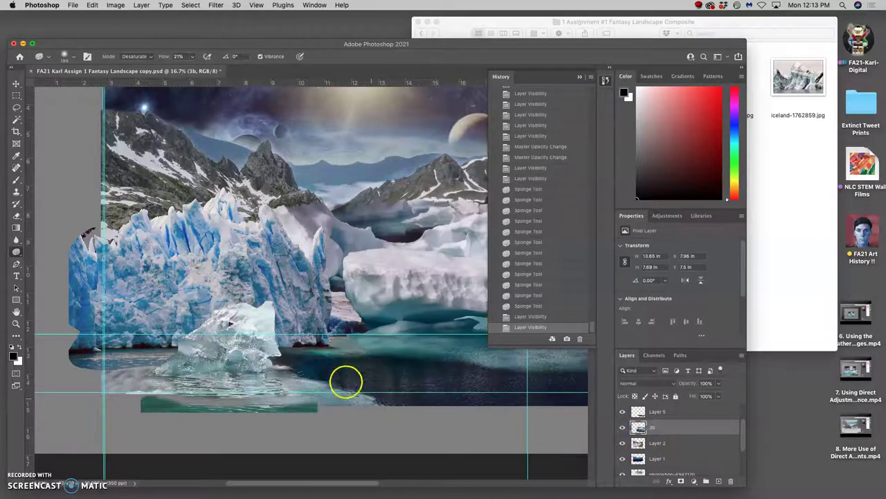
left_click(303, 370)
left_click(301, 369)
left_click(300, 368)
left_click(297, 365)
left_click(296, 363)
left_click(297, 366)
left_click(298, 367)
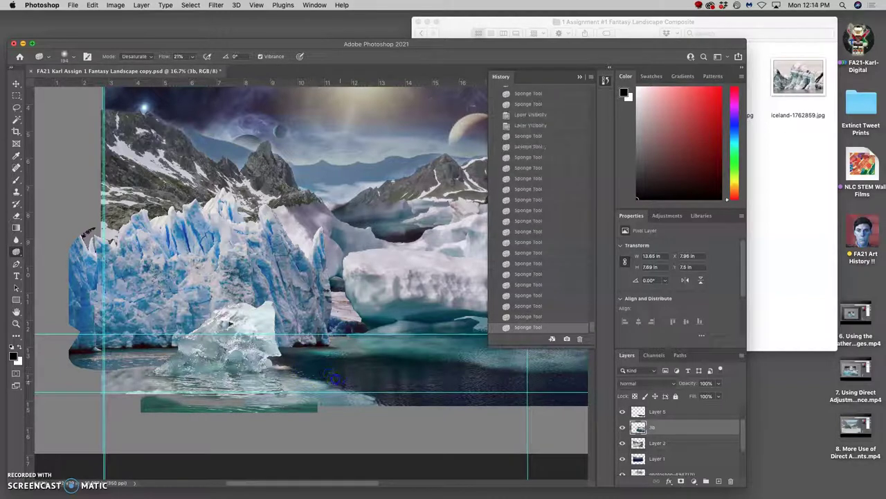
left_click(397, 385)
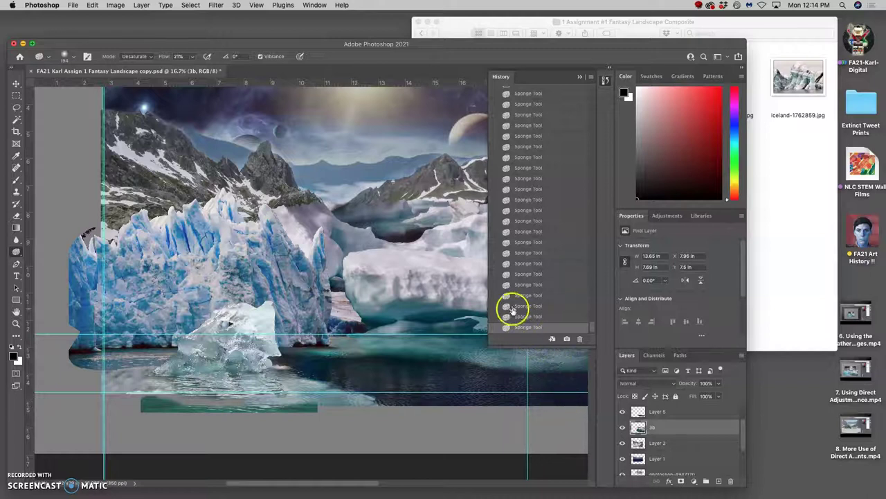
left_click(527, 130)
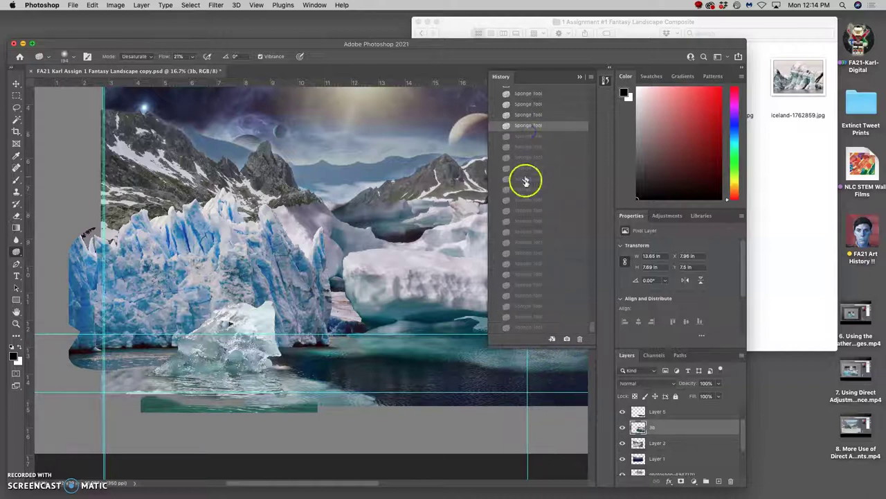
left_click(531, 326)
Step: Select Layer 4 and examine the dark fringe along the edge of the blue ice spires up close
left_click_drag(413, 350, 439, 358)
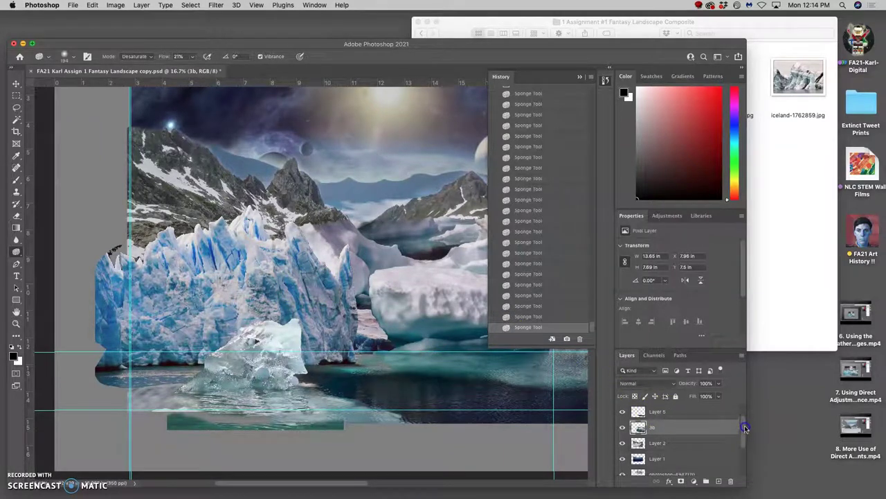
scroll(745, 428, "up", 2)
left_click(683, 425)
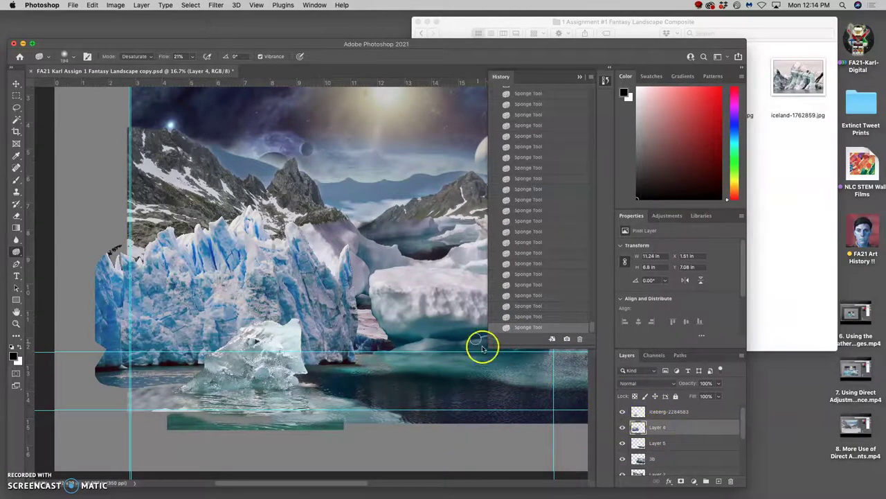
key("super+plus")
key("super+plus")
key("super+plus")
key("super+plus")
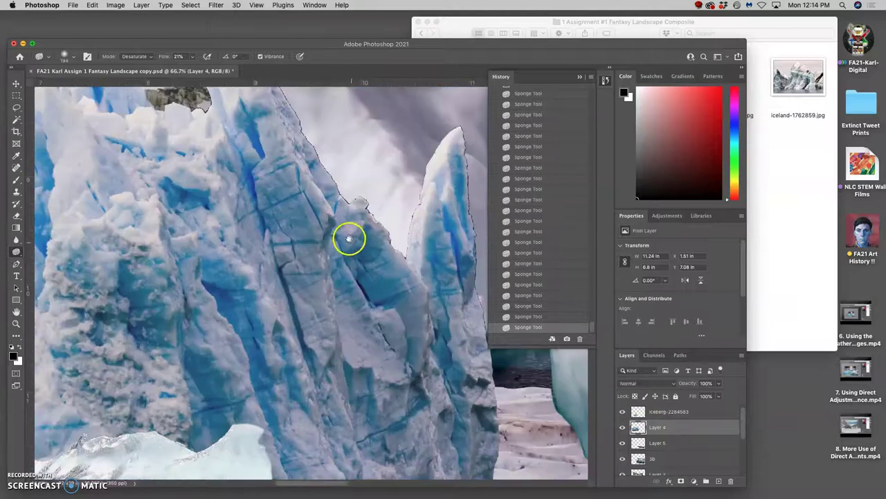
left_click_drag(349, 239, 352, 337)
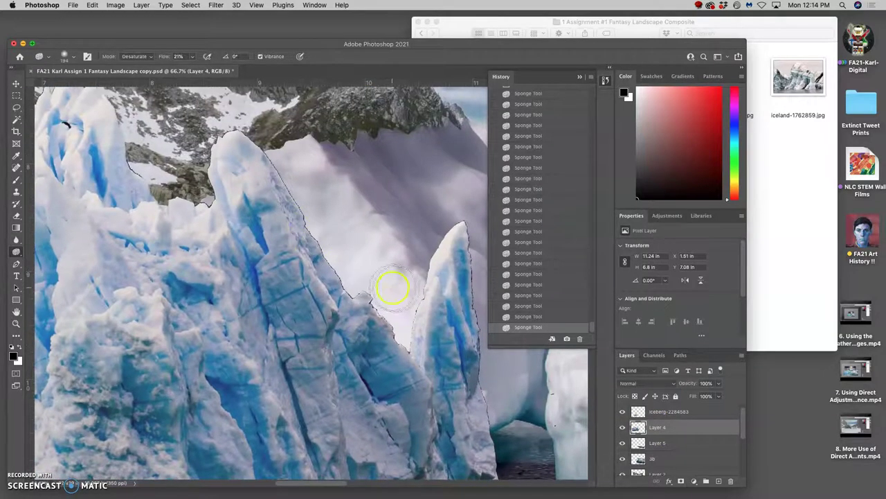
scroll(386, 311, "up", 2)
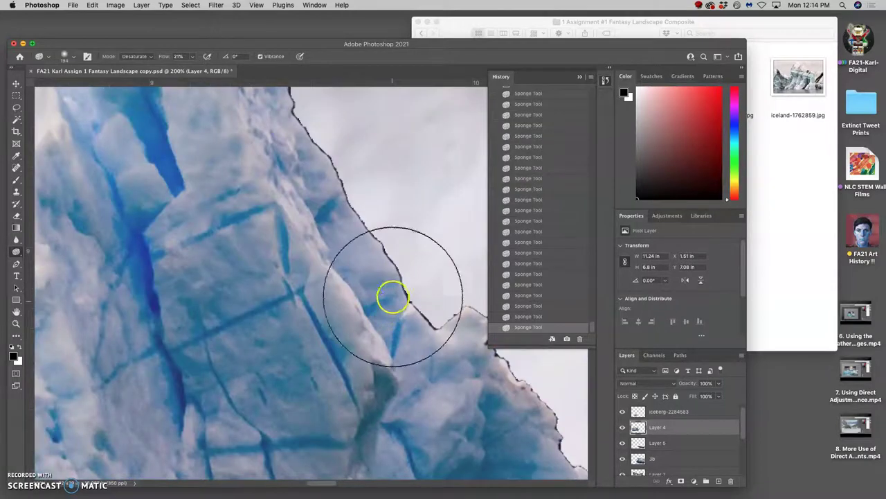
left_click_drag(370, 261, 358, 378)
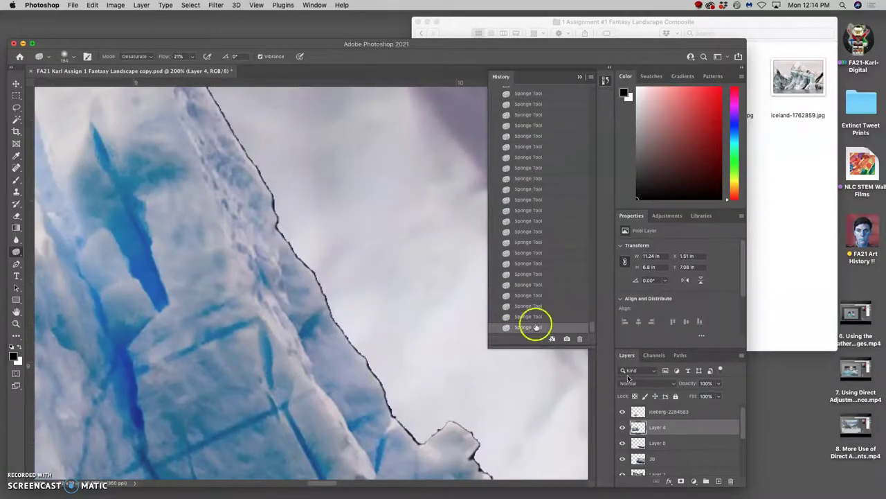
Step: Try Magic Wand selections at tolerance 32 beside the blue ice spires, starting on layer iceberg-2284583, and deselect them
left_click(665, 412)
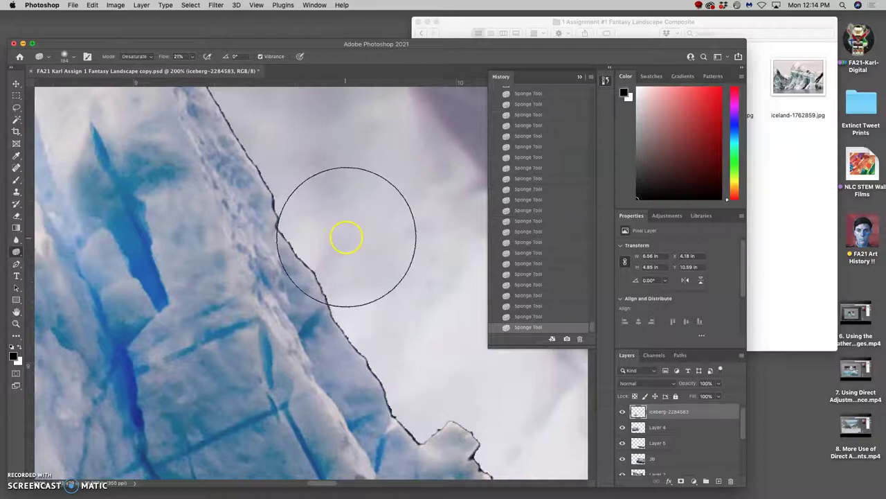
left_click(17, 120)
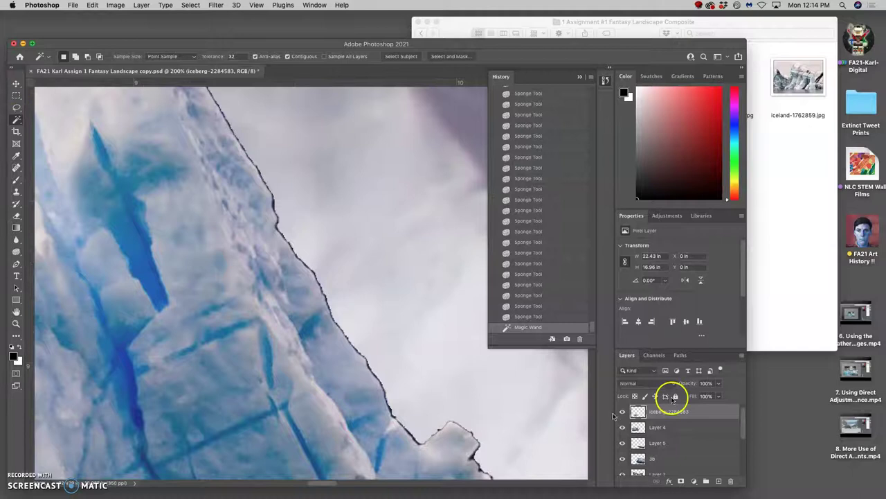
key("super+minus")
key("super+minus")
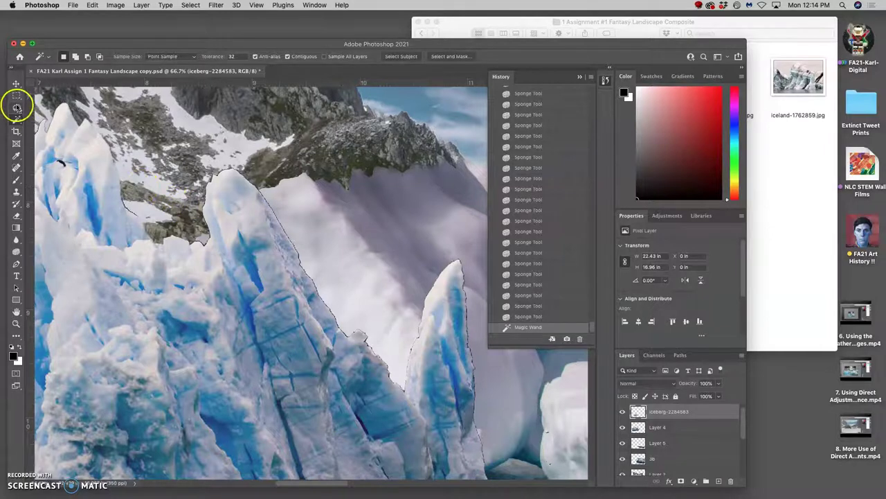
key("super+d")
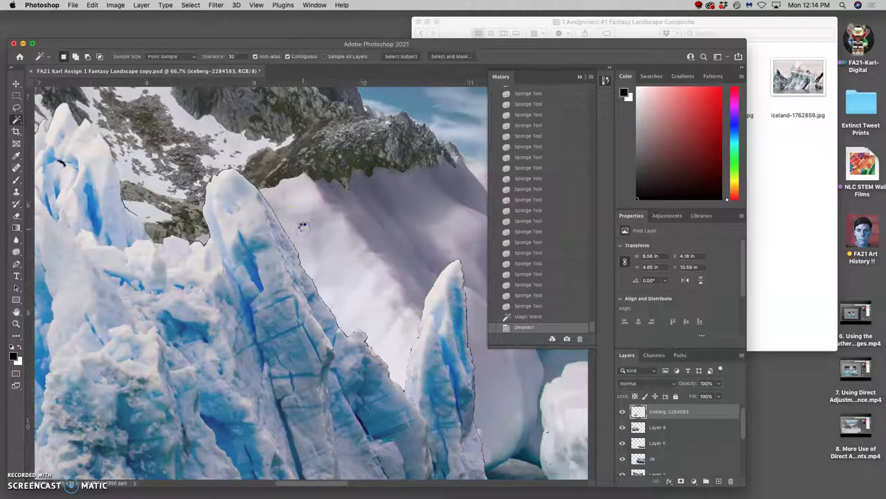
left_click(302, 227)
key("super+d")
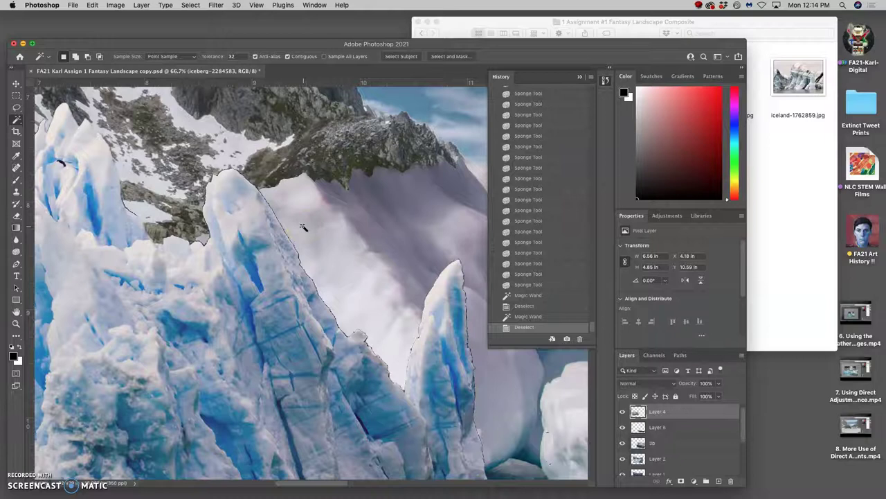
Step: Delete layer iceberg-2284583 and undo the extra layer deletion so Layer 4 is kept
key("Delete")
key("super+z")
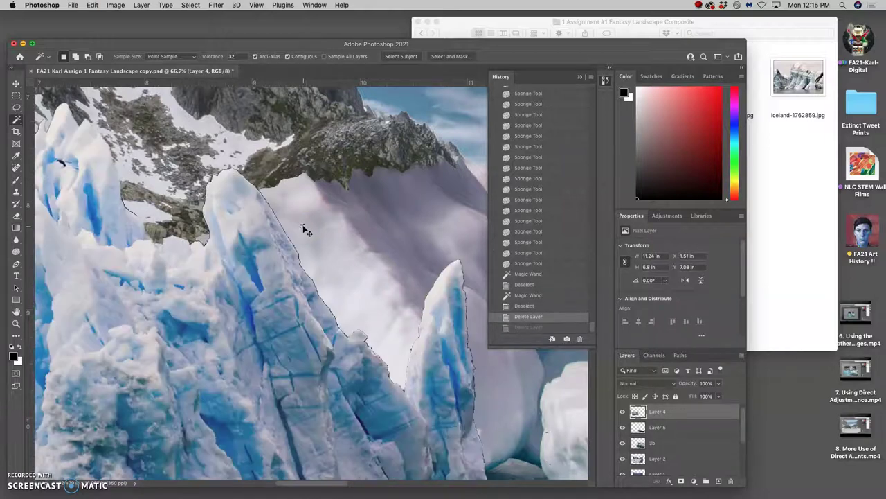
Step: Select three stretches of the dark fringe on the tall ice spire's sloping edge with the Magic Wand on Layer 4 and delete them
left_click(16, 108)
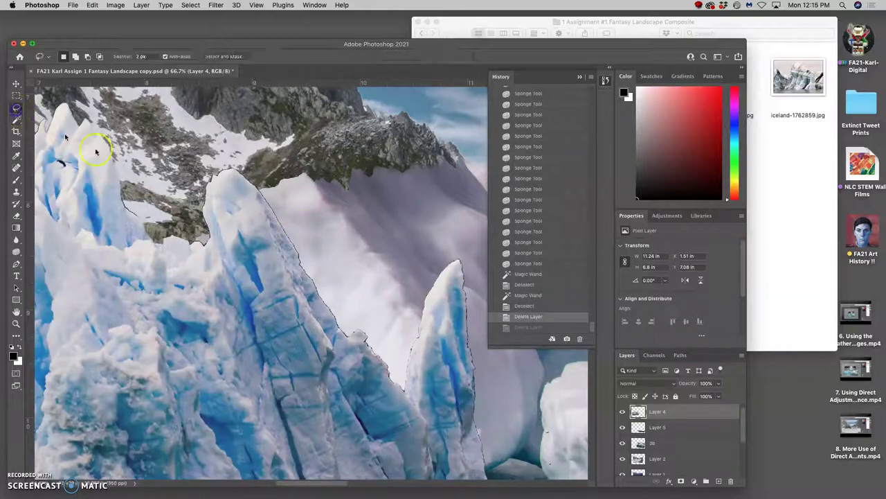
scroll(280, 254, "up", 5)
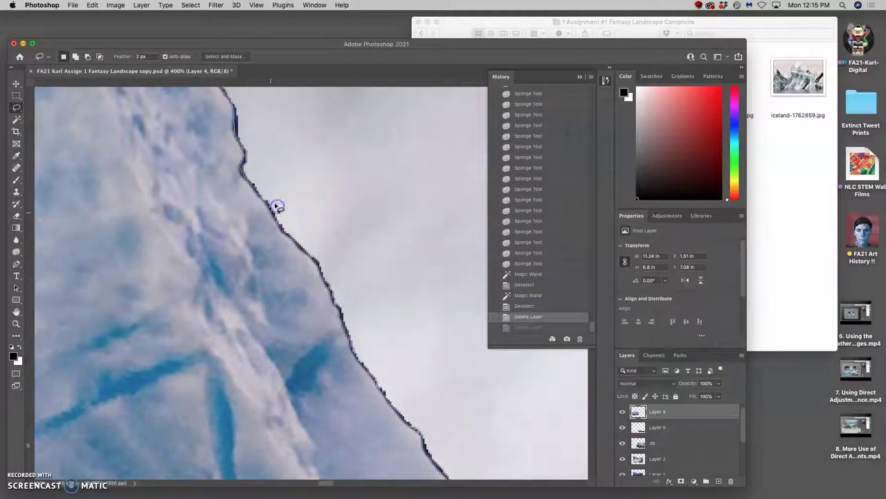
left_click(276, 187)
left_click(16, 120)
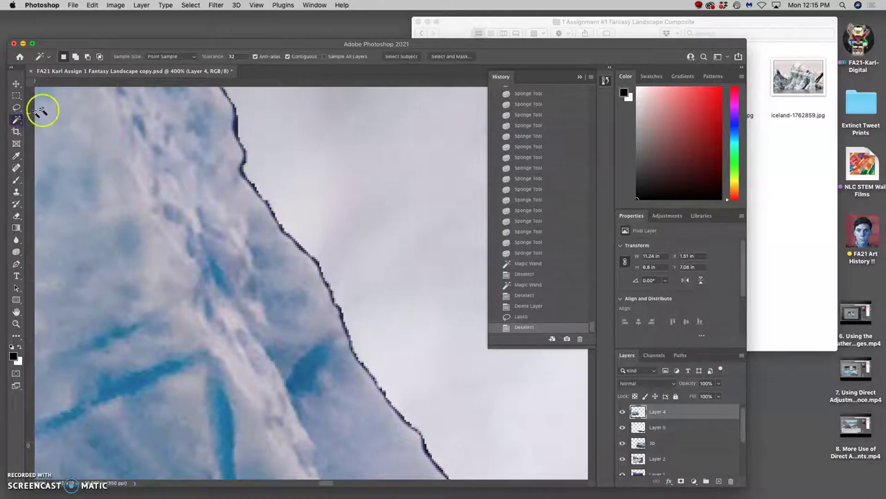
left_click(237, 126)
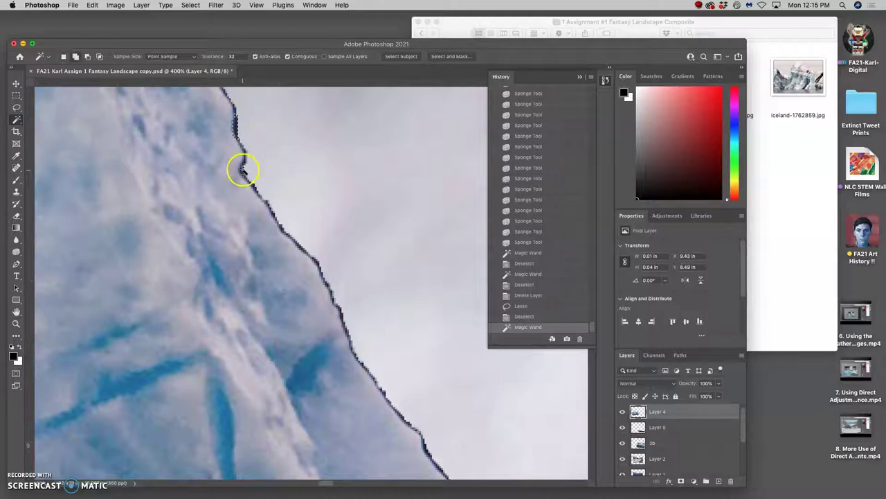
left_click(242, 169)
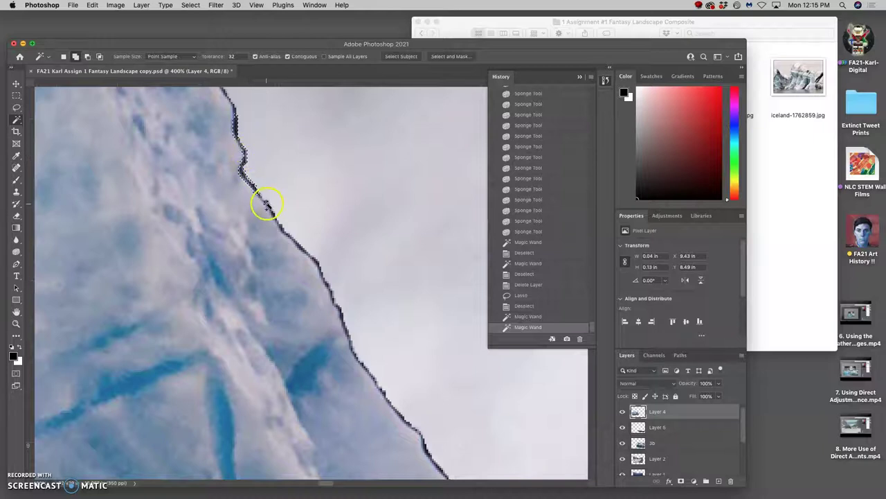
left_click(268, 205)
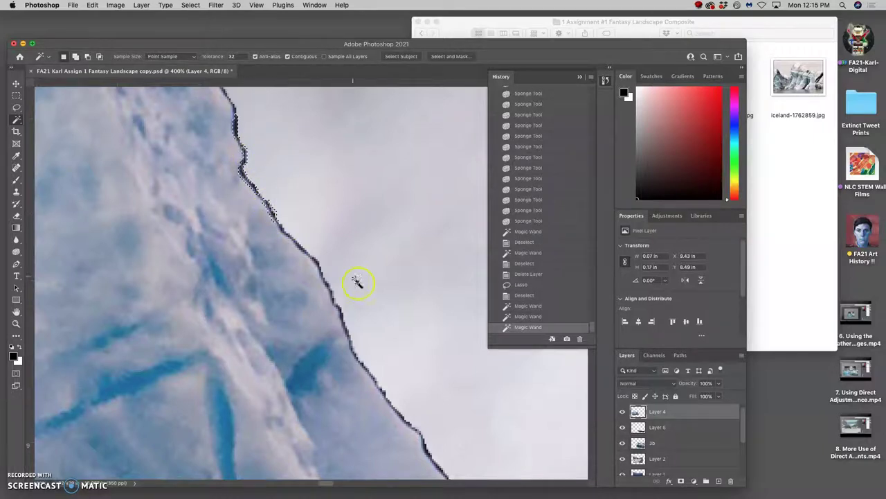
key("Delete")
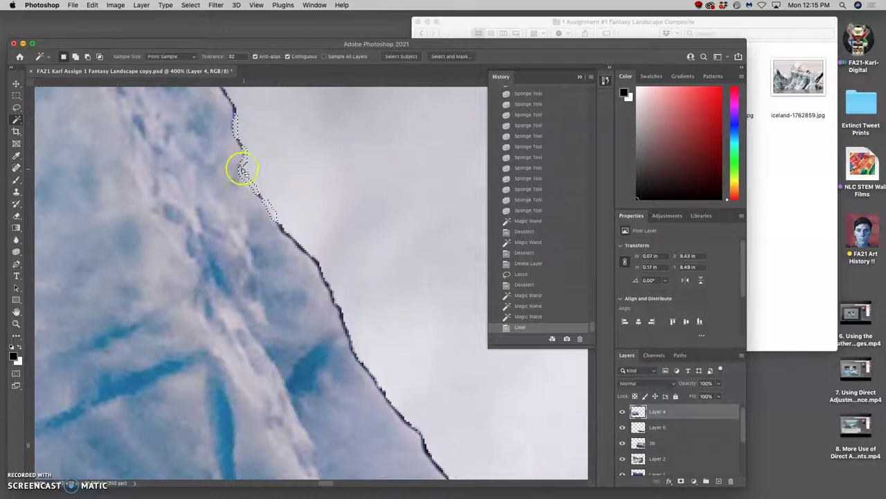
key("super+d")
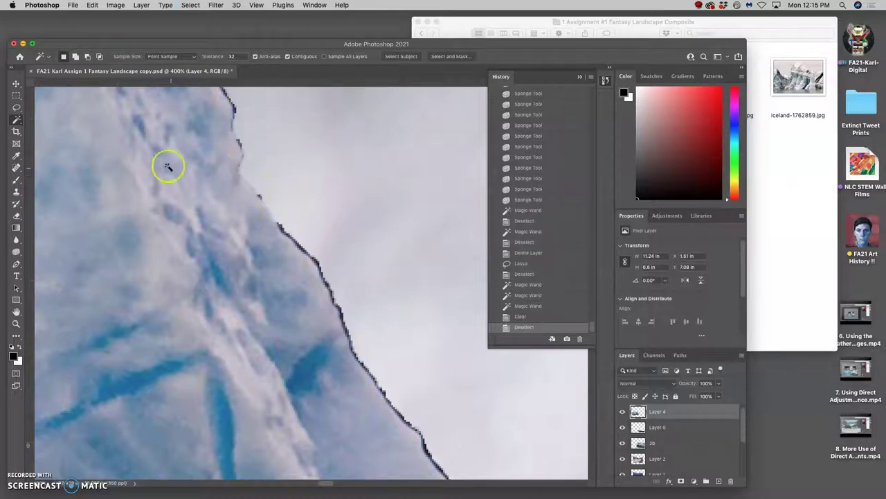
Step: Lasso the remaining dark fringe along the tall spire's upper slope on Layer 4, delete it and deselect
left_click(15, 107)
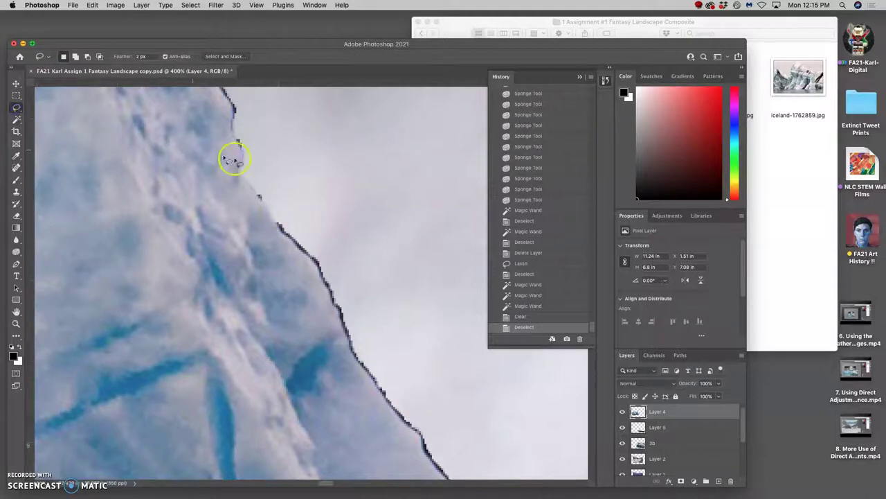
mouse_move(239, 138)
left_mouse_down()
mouse_move(271, 198)
mouse_move(271, 182)
left_mouse_up()
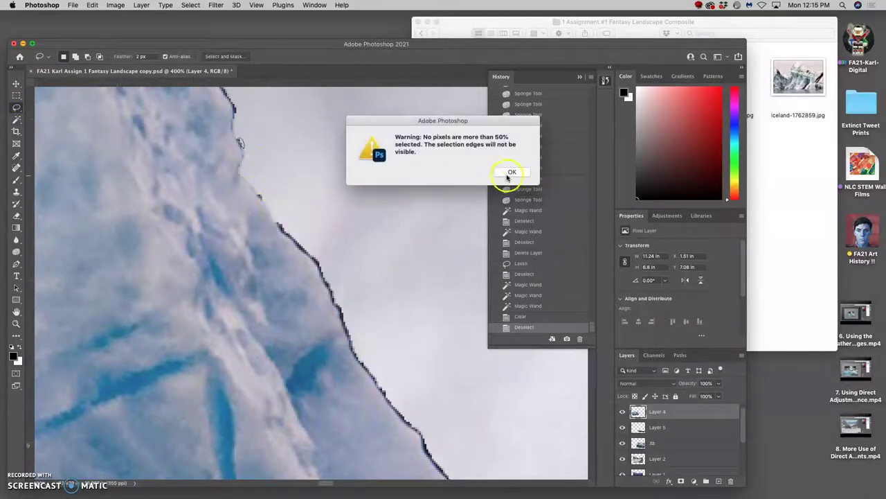
left_click(510, 173)
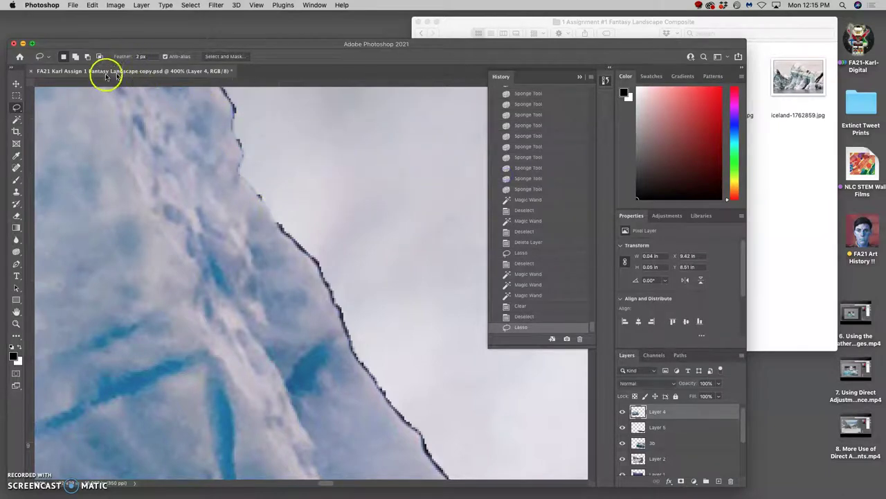
left_click_drag(230, 101, 234, 105)
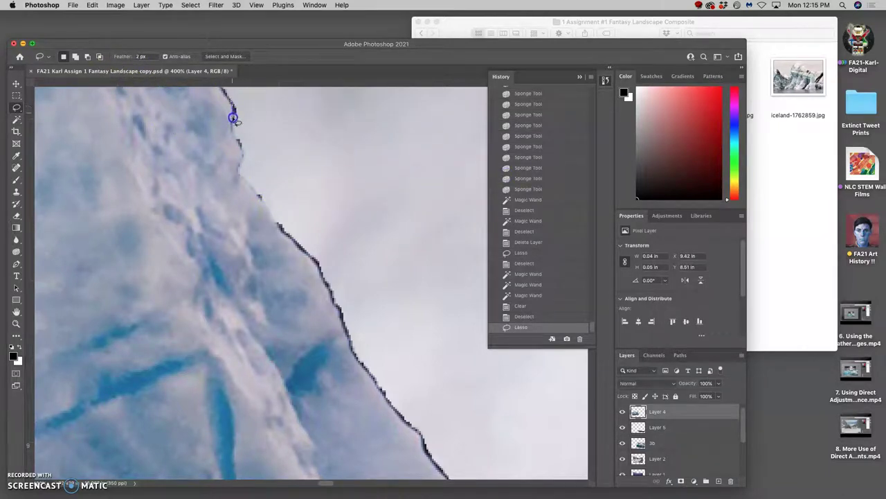
left_click_drag(239, 145, 244, 158)
mouse_move(426, 441)
left_mouse_down()
mouse_move(389, 390)
mouse_move(348, 278)
mouse_move(288, 201)
mouse_move(250, 128)
left_mouse_up()
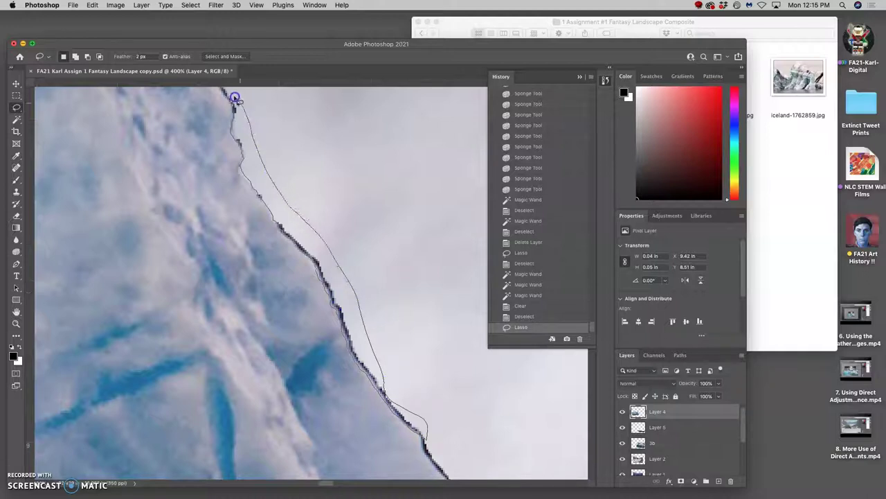
left_click_drag(234, 96, 236, 97)
key("Delete")
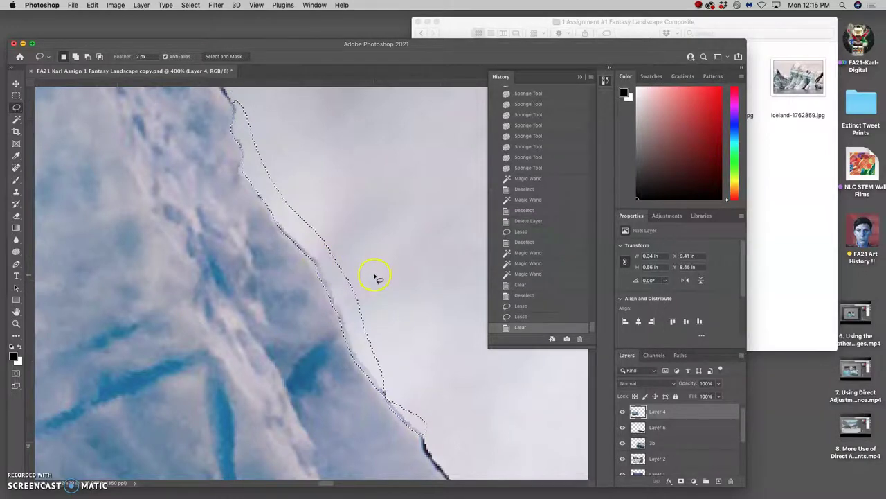
left_click(388, 277)
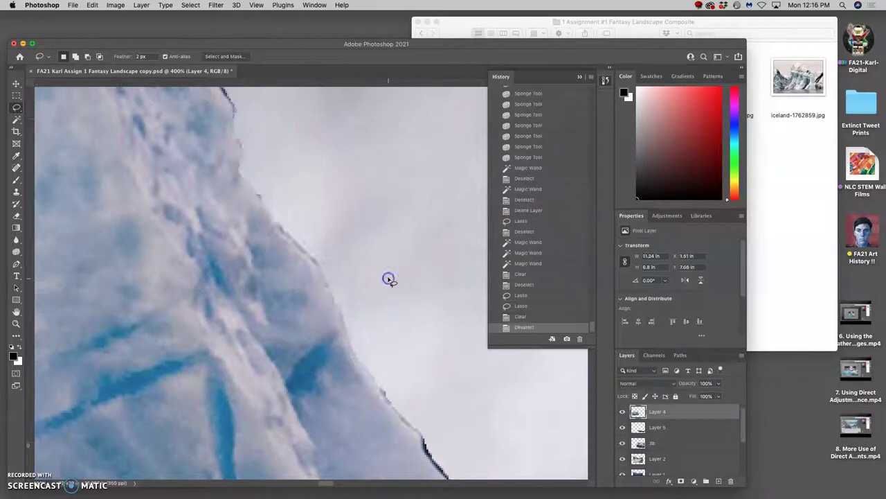
Step: Lasso the dark fringe farther down the slope to the notch before the small ice bump, delete it and deselect
left_click_drag(392, 315, 247, 170)
left_click_drag(233, 225, 233, 236)
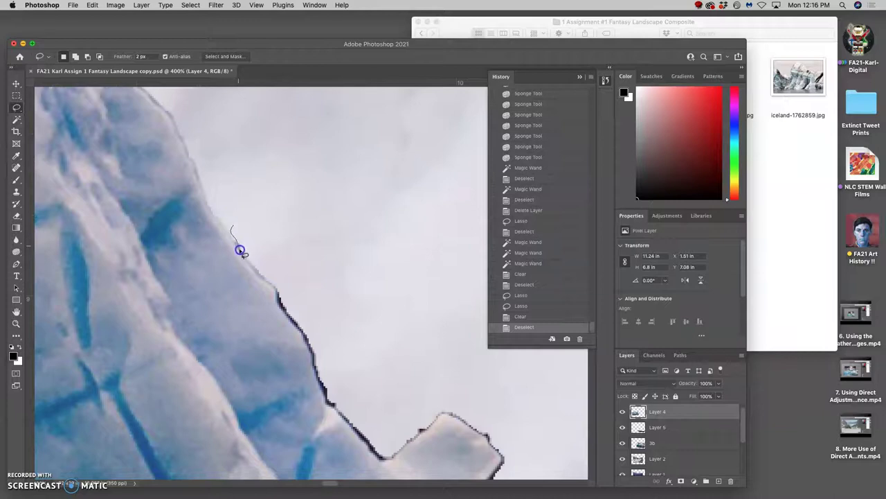
left_click_drag(284, 314, 300, 329)
left_click_drag(316, 379, 325, 401)
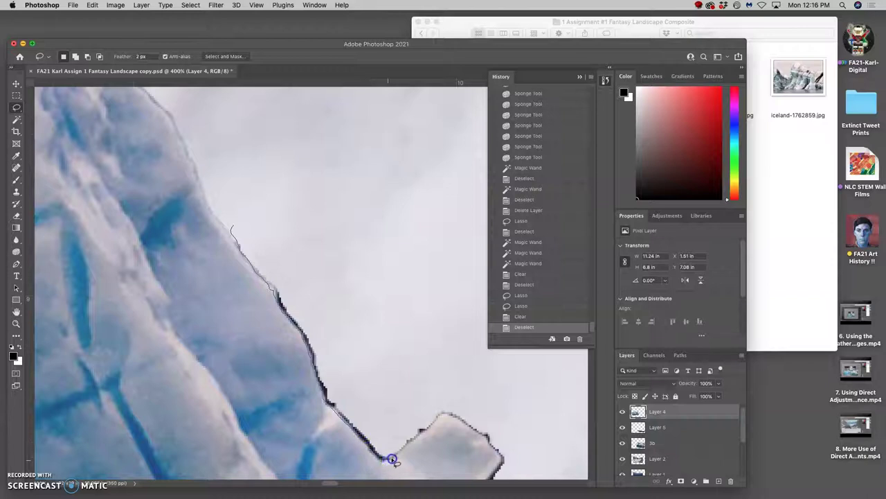
mouse_move(415, 419)
left_mouse_down()
mouse_move(373, 395)
mouse_move(326, 299)
mouse_move(258, 246)
left_mouse_up()
left_click_drag(286, 296, 287, 291)
key("BackSpace")
left_click(363, 304)
Step: Lasso the dark fringe around the small ice bump and the ridge just below it, delete it and deselect
left_click_drag(424, 369, 321, 251)
left_click_drag(348, 296, 348, 295)
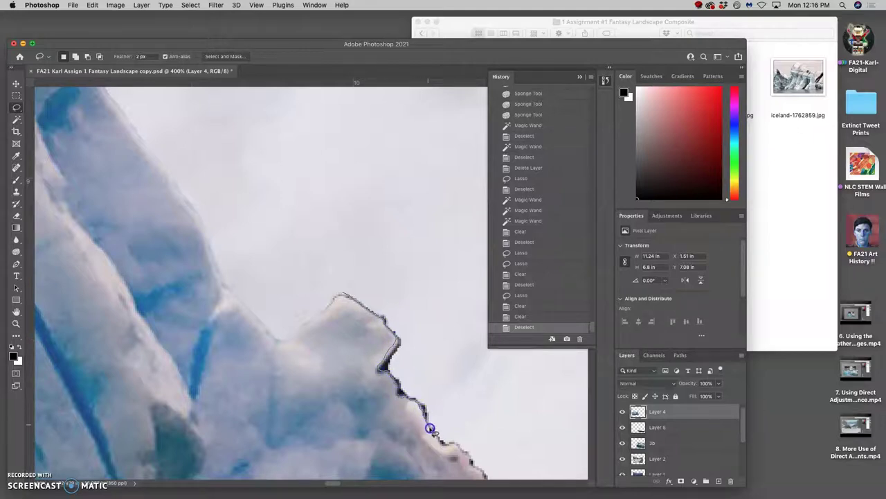
mouse_move(471, 467)
left_mouse_down()
mouse_move(467, 411)
mouse_move(406, 309)
mouse_move(343, 279)
mouse_move(352, 274)
left_mouse_up()
key("Delete")
key("cmd+d")
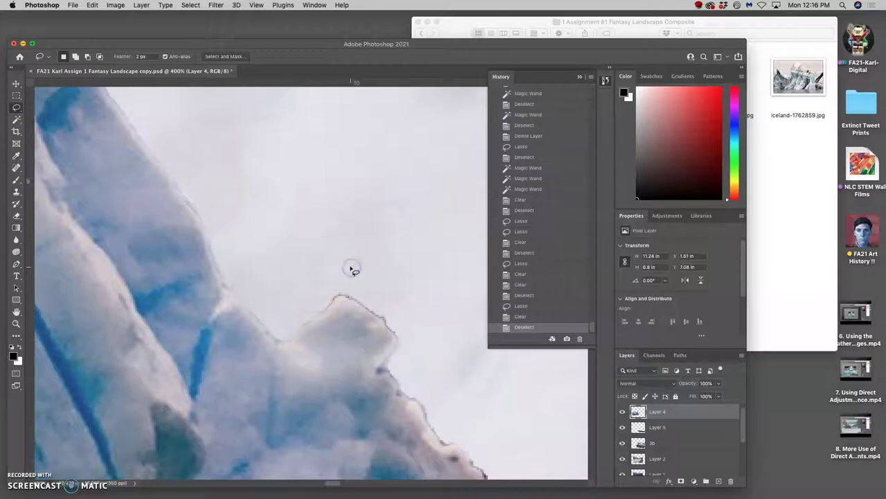
Step: Set the Eraser Tool to 100% opacity and reduce its brush to a small size
left_click(16, 215)
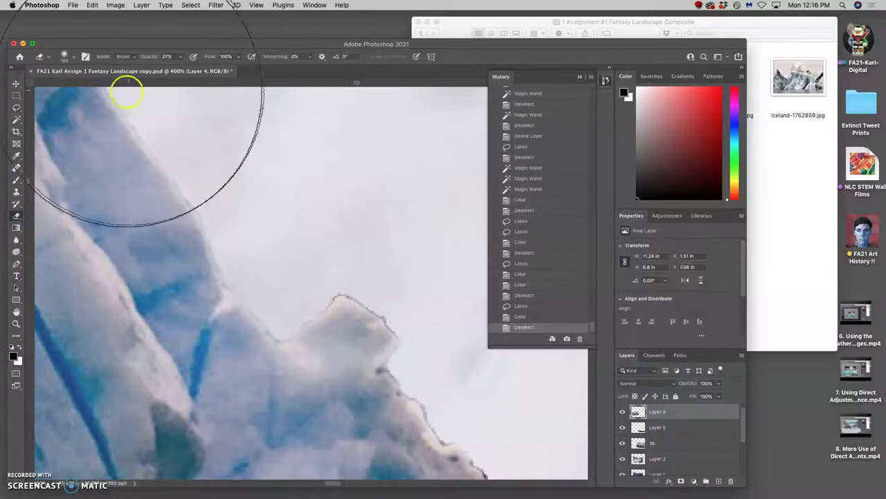
left_click(180, 57)
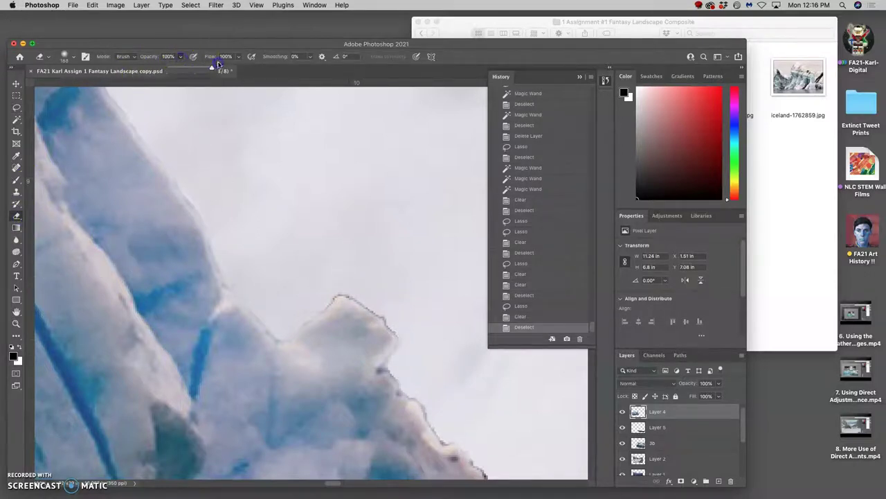
left_click(73, 57)
left_click_drag(81, 84, 61, 85)
Step: Erase leftover dark edge pixels around the small ice bump and along the ridge toward the neighbouring spire
left_click(343, 289)
mouse_move(330, 296)
left_mouse_down()
mouse_move(323, 304)
mouse_move(328, 295)
mouse_move(389, 313)
mouse_move(410, 339)
left_mouse_up()
left_click_drag(453, 399, 323, 242)
mouse_move(364, 325)
left_mouse_down()
mouse_move(388, 347)
mouse_move(413, 403)
mouse_move(404, 425)
mouse_move(428, 458)
mouse_move(462, 467)
left_mouse_up()
left_click_drag(356, 312, 346, 303)
left_click_drag(304, 266, 298, 247)
left_click_drag(412, 303, 285, 213)
mouse_move(349, 379)
left_mouse_down()
mouse_move(340, 381)
mouse_move(344, 392)
mouse_move(311, 367)
mouse_move(352, 400)
mouse_move(362, 425)
mouse_move(374, 280)
mouse_move(408, 154)
mouse_move(394, 190)
mouse_move(374, 207)
left_mouse_up()
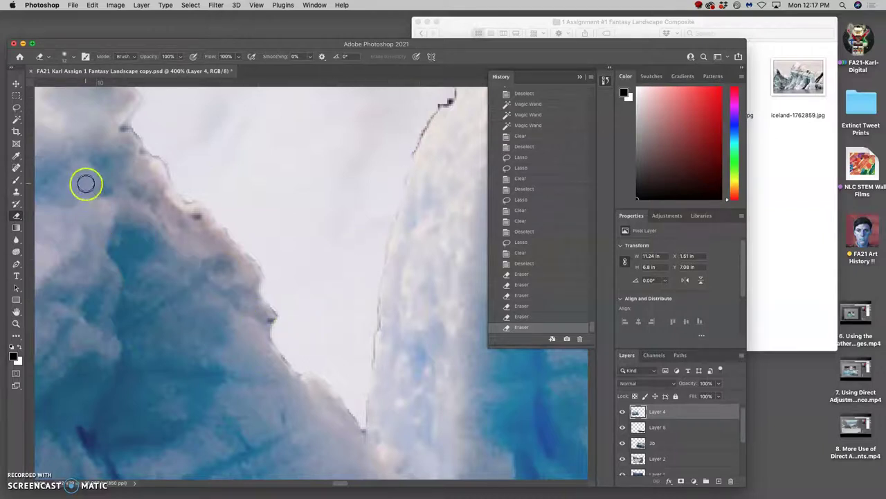
left_click_drag(138, 143, 133, 126)
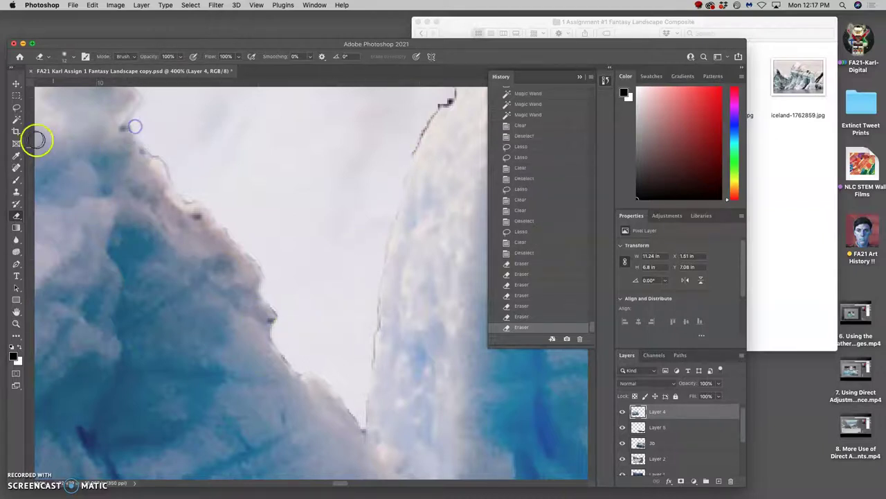
Step: Lasso the dark fringe along the lower left edge of the neighbouring pointed spire, delete it and deselect
left_click(15, 107)
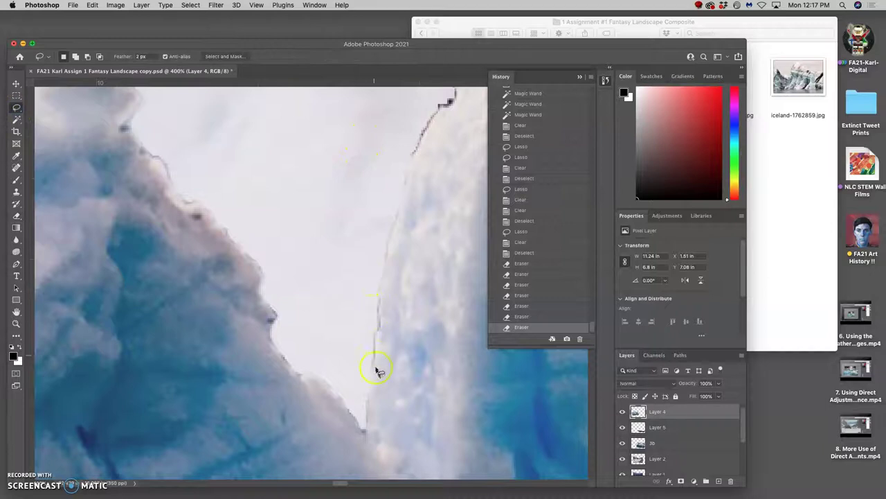
mouse_move(385, 248)
left_mouse_down()
mouse_move(331, 346)
mouse_move(283, 392)
left_mouse_up()
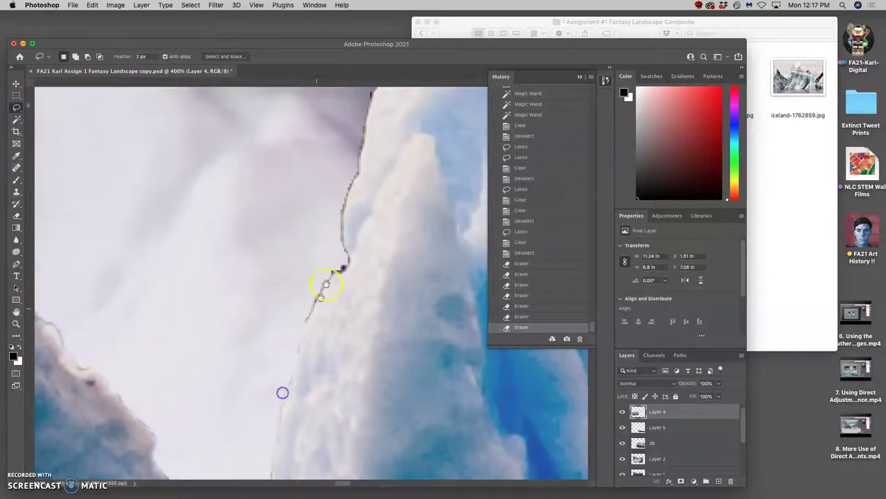
left_click_drag(368, 119, 368, 118)
mouse_move(331, 282)
left_mouse_down()
mouse_move(317, 306)
mouse_move(328, 188)
mouse_move(363, 120)
left_mouse_up()
left_click_drag(360, 220, 370, 211)
key("Delete")
left_click(391, 184)
Step: Lasso the dark fringe along the middle of the pointed spire's left edge, delete it and deselect
left_click_drag(414, 184, 313, 392)
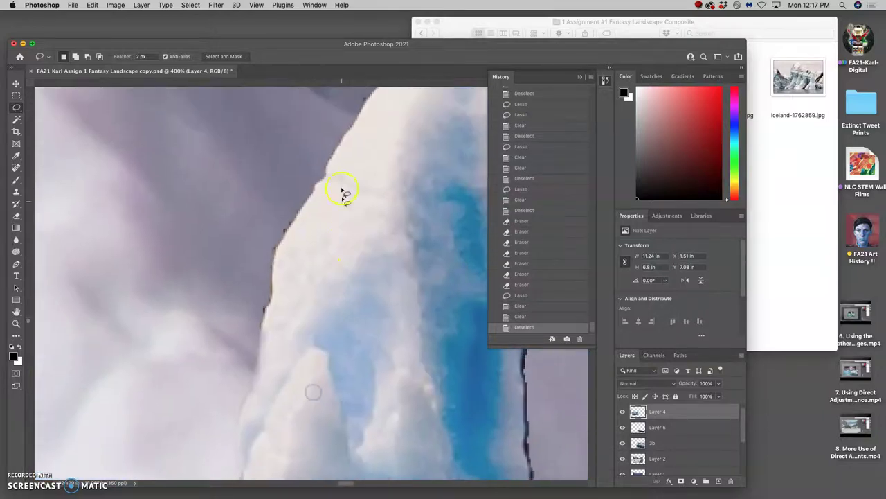
left_click_drag(313, 192, 276, 249)
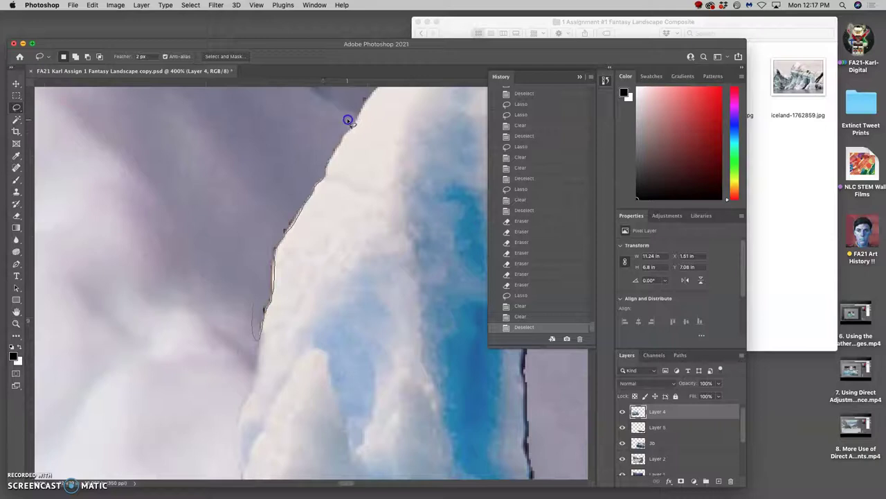
left_click_drag(349, 122, 350, 131)
left_click_drag(344, 170, 344, 171)
key("Delete")
left_click_drag(394, 154, 301, 327)
key("super+d")
Step: Lasso the dark fringe around the pointed spire's tip, add the upper right edge to the selection, and delete the fringe
left_click_drag(311, 214, 266, 266)
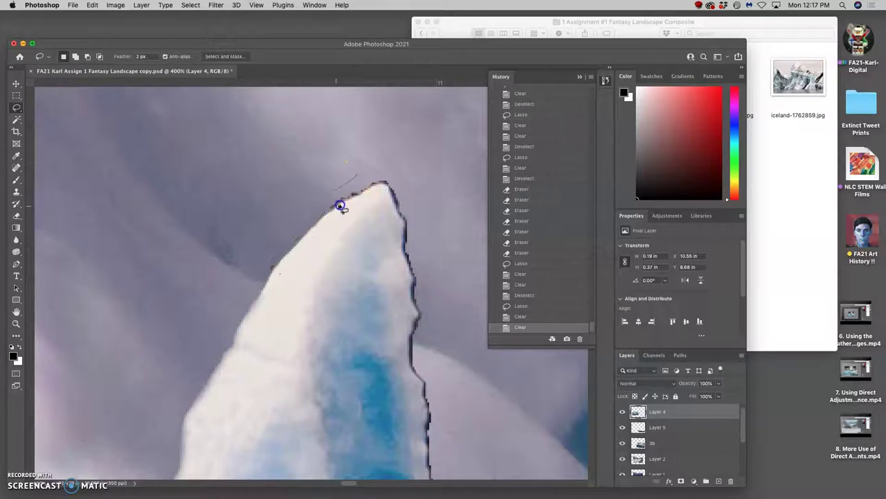
left_click_drag(385, 168, 355, 171)
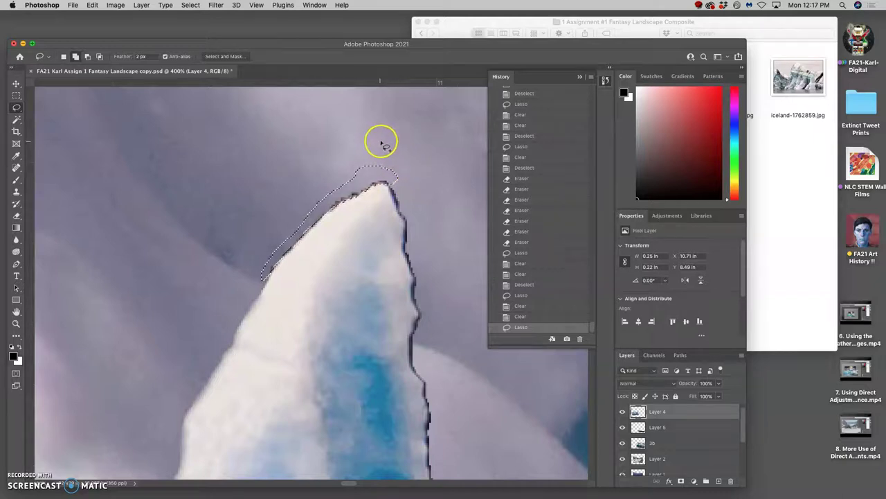
left_click_drag(389, 180, 387, 180)
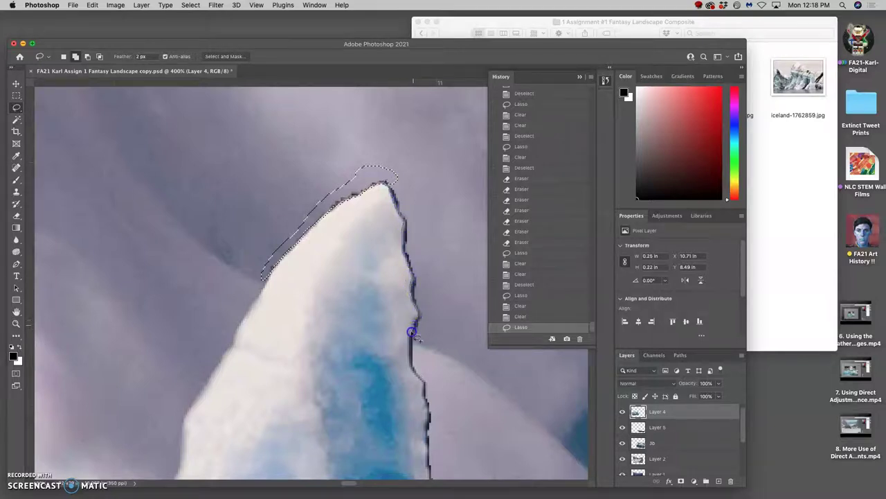
left_click_drag(410, 367, 431, 333)
mouse_move(391, 175)
left_mouse_down()
mouse_move(372, 260)
mouse_move(389, 171)
left_mouse_up()
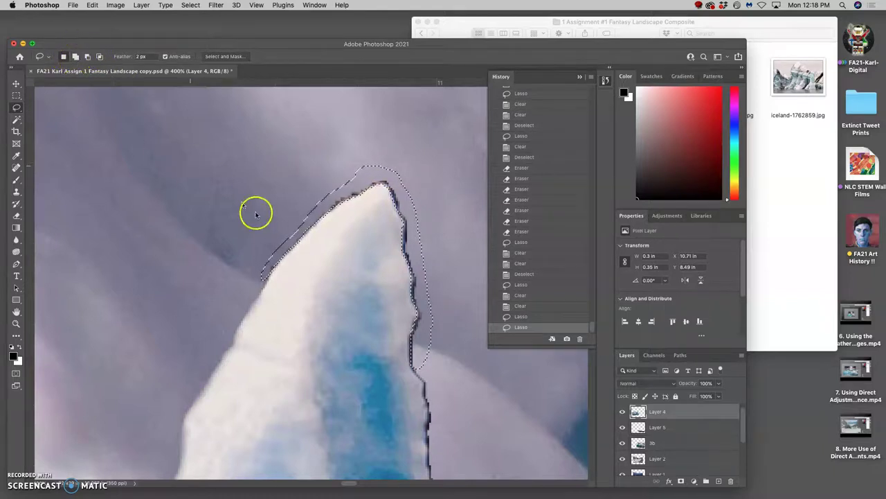
key("Delete")
key("Delete")
left_click_drag(433, 254, 295, 123)
left_click(296, 227)
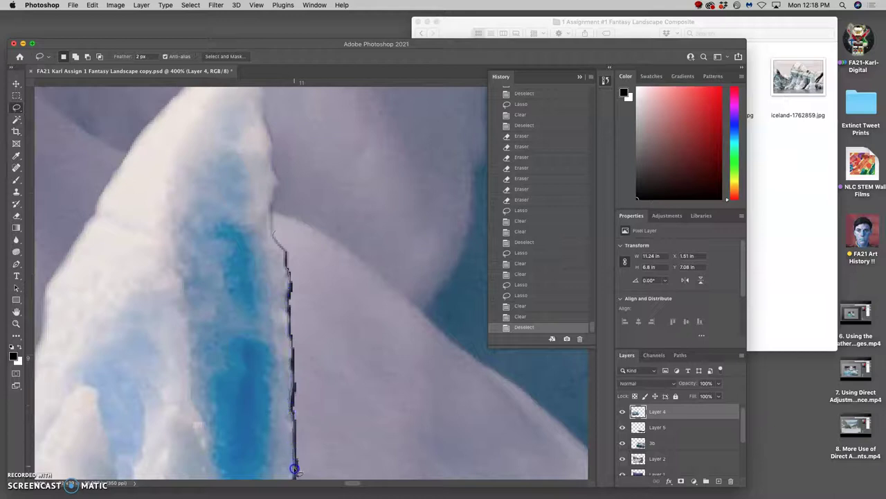
Step: Lasso the dark fringe along the middle of the pointed spire's right edge, delete it and deselect
mouse_move(313, 394)
left_mouse_down()
mouse_move(306, 274)
mouse_move(288, 226)
mouse_move(322, 292)
left_mouse_up()
key("Delete")
key("Delete")
mouse_move(345, 324)
left_mouse_down()
mouse_move(330, 173)
mouse_move(332, 261)
mouse_move(297, 253)
mouse_move(277, 221)
left_mouse_up()
key("ctrl+d")
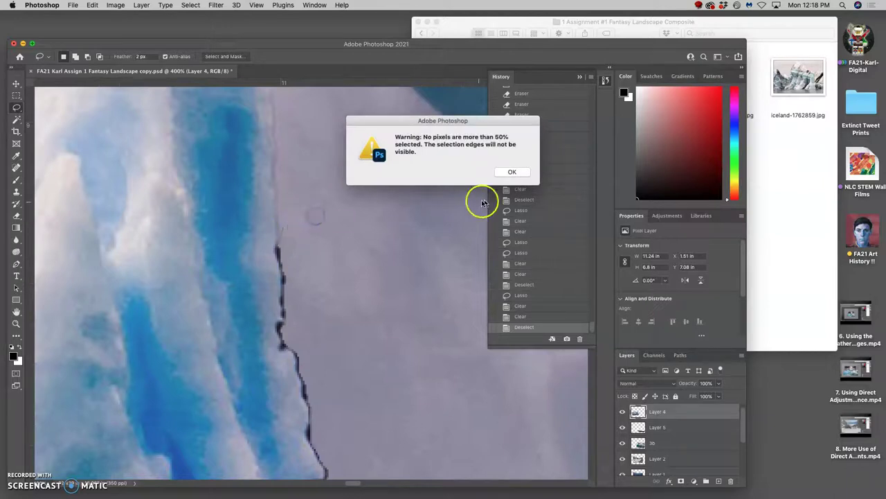
Step: Lasso the dark fringe along the ice's right edge below the cleaned part and subtract the overlap onto the ice from the selection
left_click(512, 172)
left_click_drag(279, 235, 277, 243)
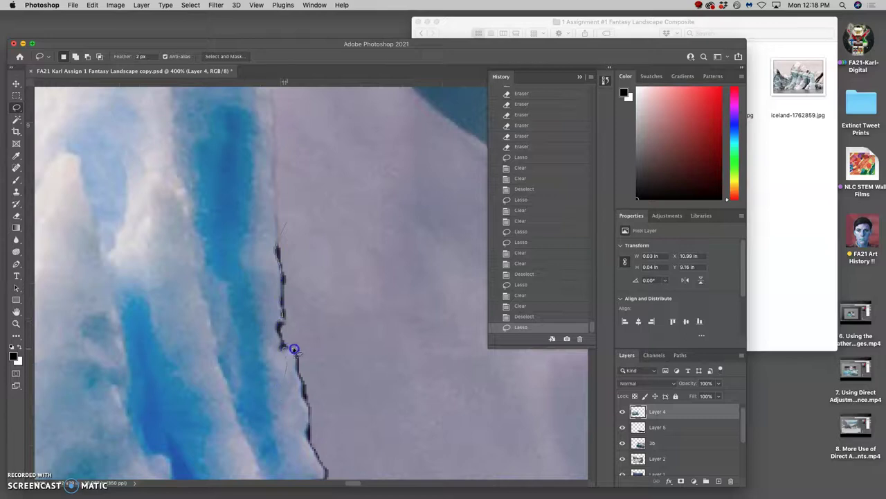
mouse_move(294, 256)
left_mouse_down()
mouse_move(303, 293)
mouse_move(293, 347)
mouse_move(264, 359)
left_mouse_up()
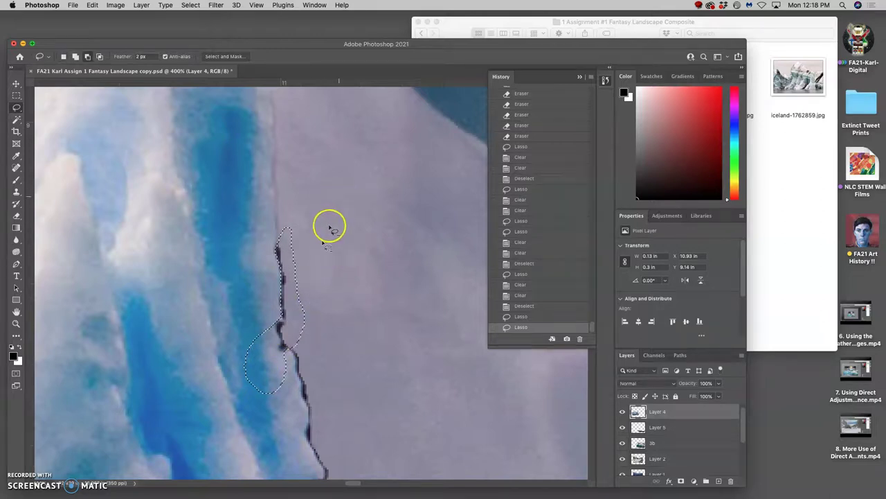
left_click_drag(281, 317, 281, 318)
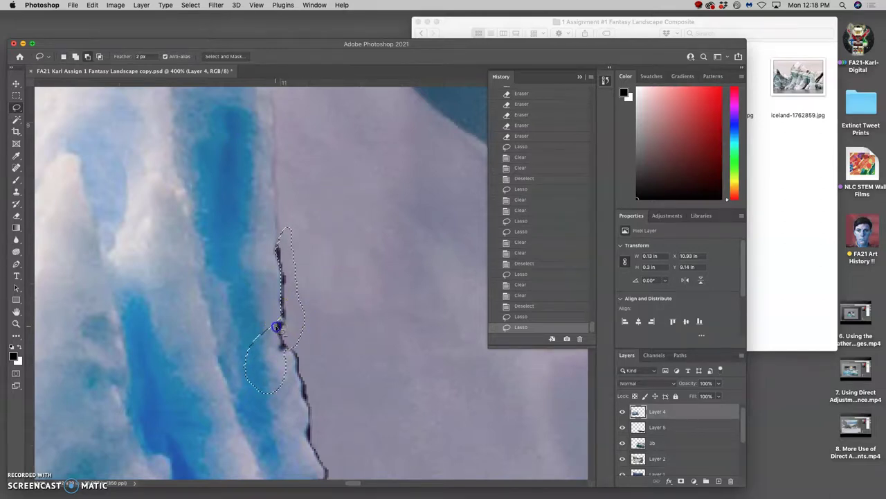
mouse_move(289, 352)
left_mouse_down()
mouse_move(271, 419)
mouse_move(244, 319)
mouse_move(278, 310)
left_mouse_up()
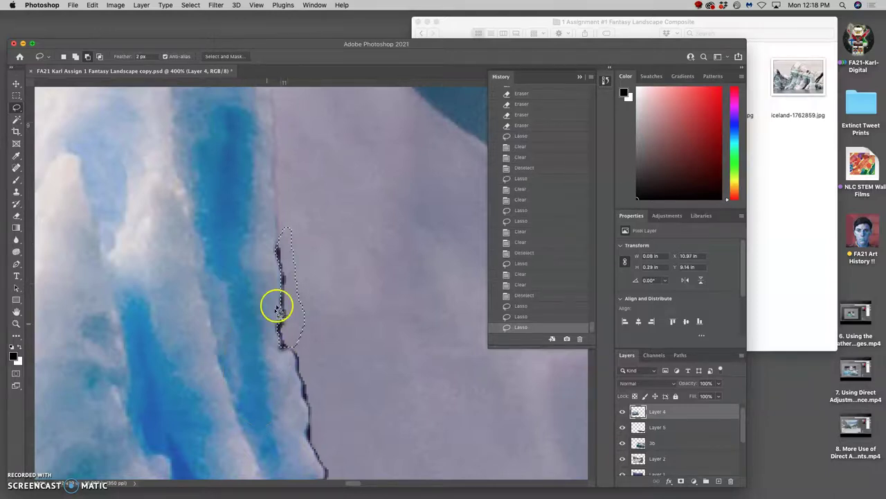
left_click_drag(280, 343, 279, 344)
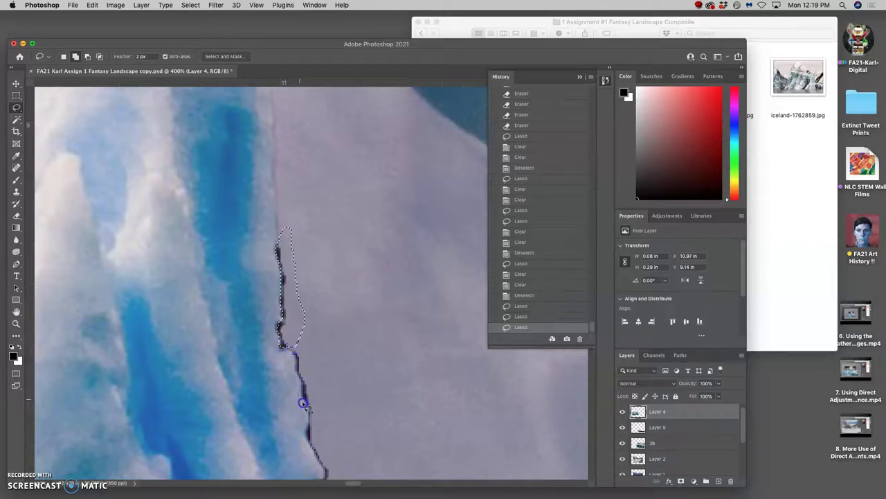
Step: Extend the lasso selection down the ice's right edge, past the small protruding corner and along the straight stretch below it
mouse_move(322, 472)
left_mouse_down()
mouse_move(341, 436)
mouse_move(336, 355)
mouse_move(301, 312)
mouse_move(316, 350)
left_mouse_up()
left_click_drag(371, 342, 319, 147)
mouse_move(290, 279)
left_mouse_down()
mouse_move(271, 273)
mouse_move(268, 283)
left_mouse_up()
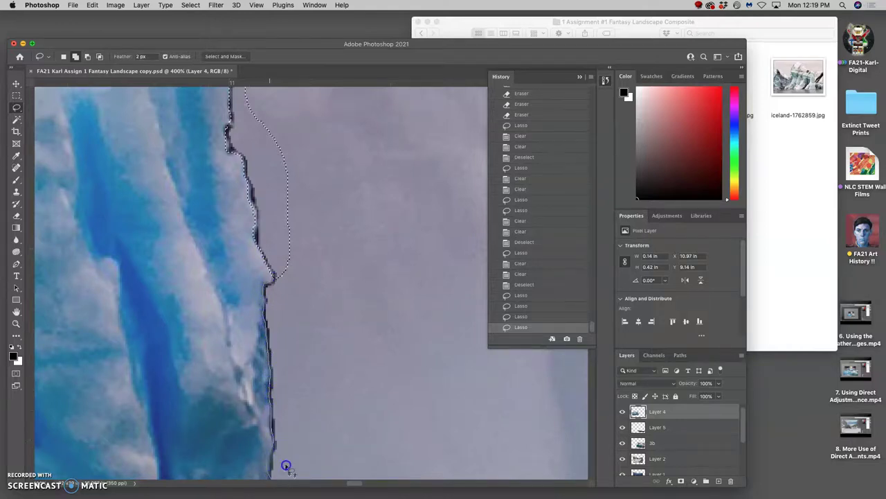
left_click_drag(282, 264, 282, 265)
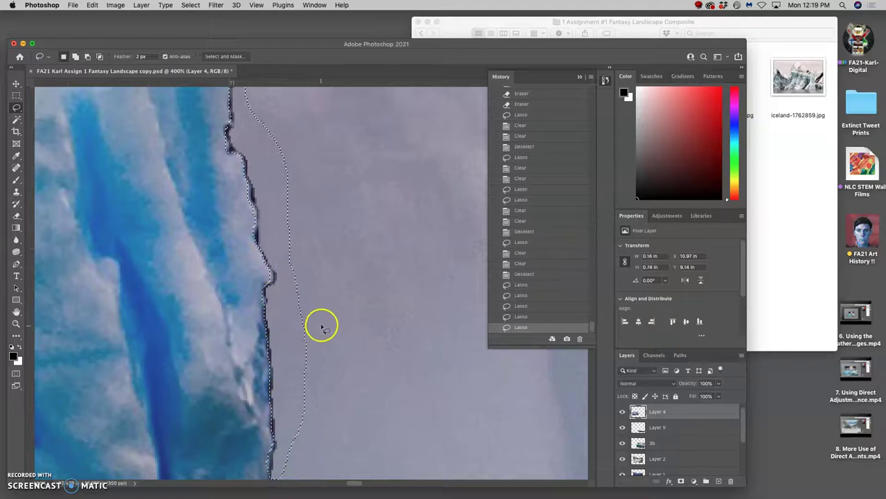
Step: Add the next lower stretch of dark fringe, beside the grey-blue hollow in the ice, to the selection
left_click_drag(330, 320, 293, 162)
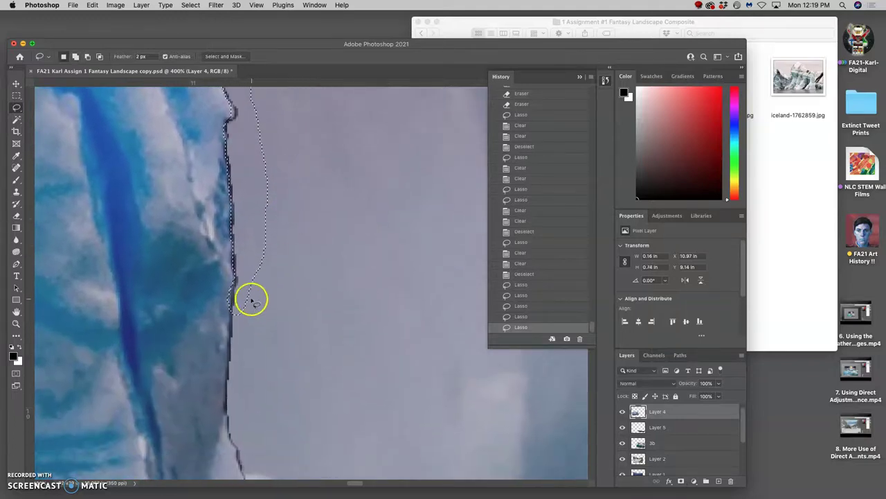
left_click_drag(232, 302, 230, 316)
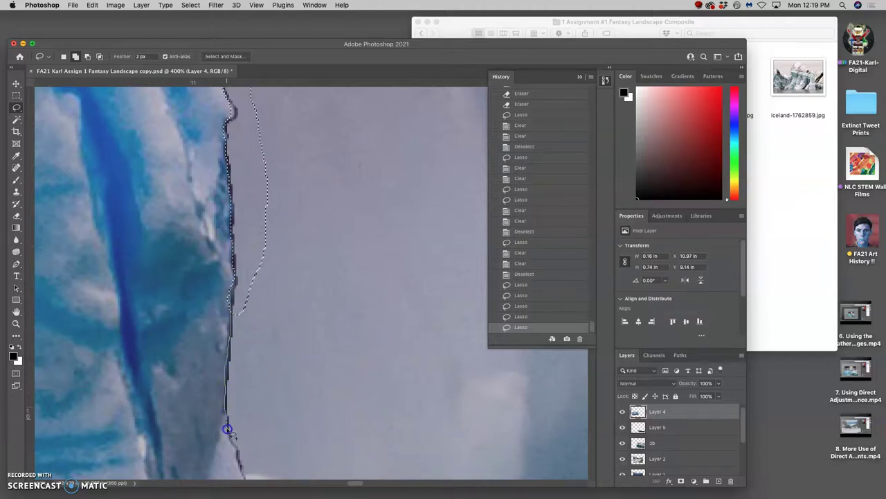
left_click_drag(242, 474, 247, 340)
left_click_drag(247, 289, 249, 305)
left_click_drag(271, 361, 222, 216)
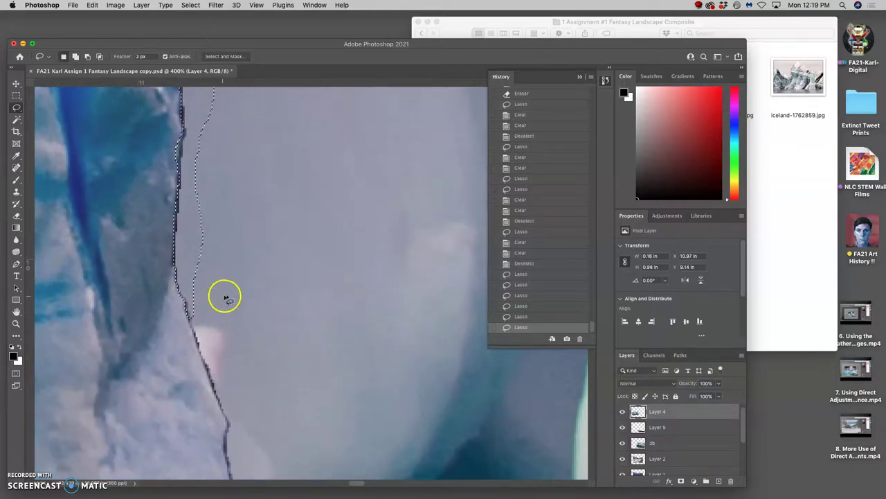
Step: Add the remaining fringe down to the base of the rounded background ice to the selection and delete all the selected fringe
mouse_move(257, 333)
left_mouse_down()
mouse_move(249, 259)
mouse_move(164, 219)
left_mouse_up()
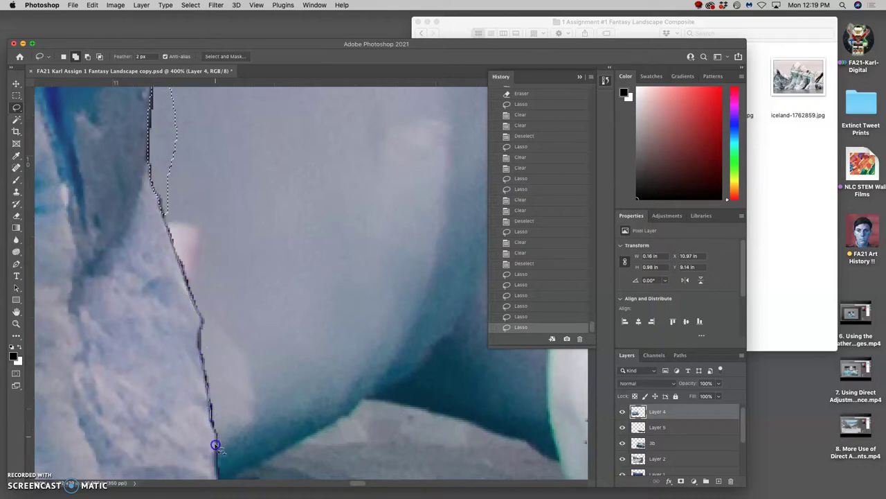
mouse_move(225, 431)
left_mouse_down()
mouse_move(220, 306)
mouse_move(166, 183)
left_mouse_up()
key("Delete")
key("Delete")
key("super+minus")
key("super+minus")
key("super+minus")
key("super+minus")
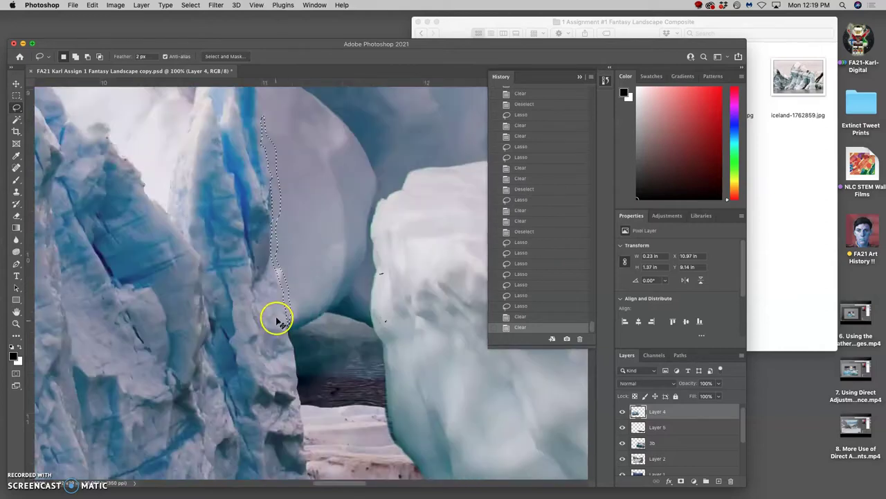
Step: Deselect, lasso the dark fringe on the ice edge just below the rounded background ice, delete it and deselect
key("super+plus")
key("super+plus")
key("super+plus")
key("super+plus")
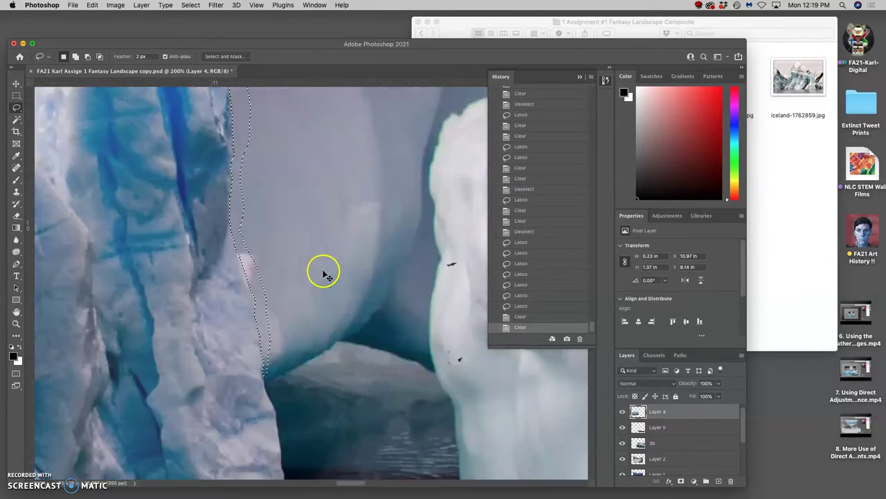
scroll(288, 315, "down", 1)
scroll(262, 166, "down", 5)
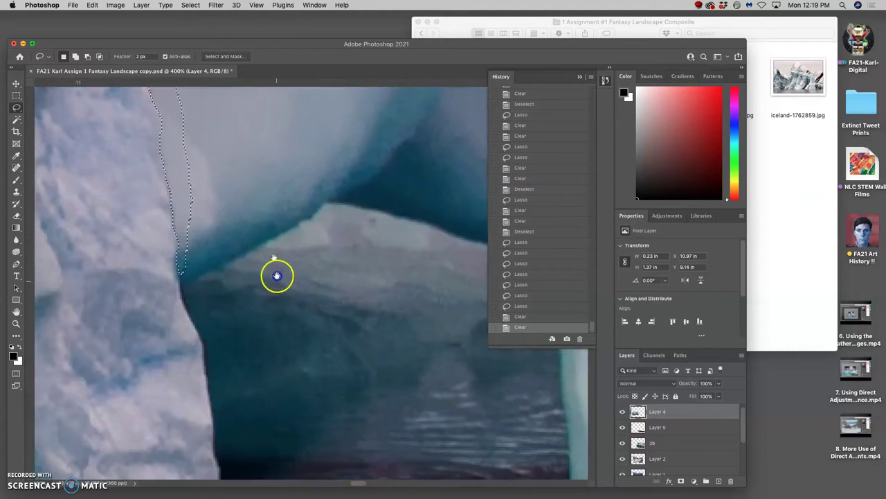
key("super+d")
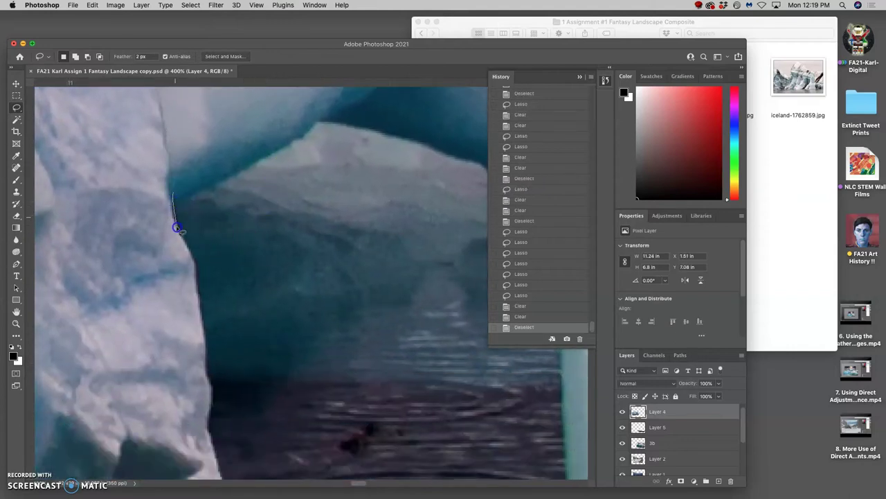
left_click_drag(198, 286, 214, 257)
left_click_drag(196, 204, 197, 201)
key("Delete")
key("super+d")
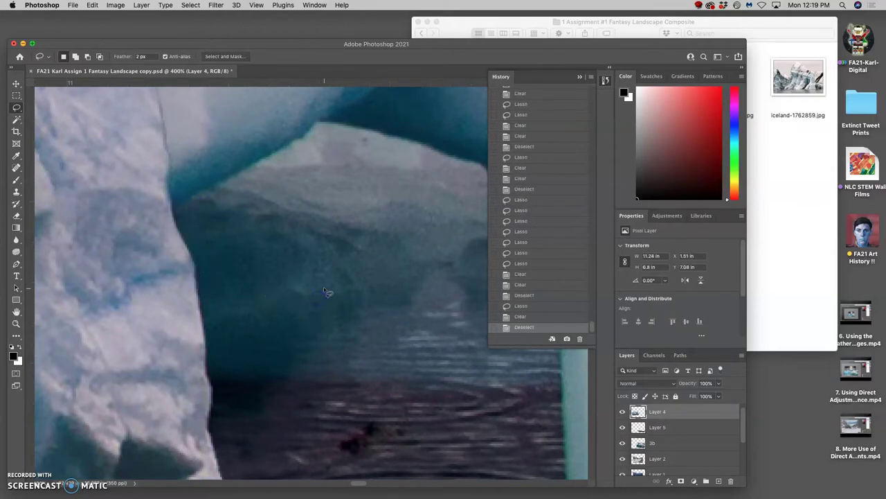
Step: Inspect the white iceberg's green-fringed left edge and dark specks, and look through the layer stack for its layer
left_click_drag(334, 287, 252, 183)
left_click_drag(352, 265, 238, 318)
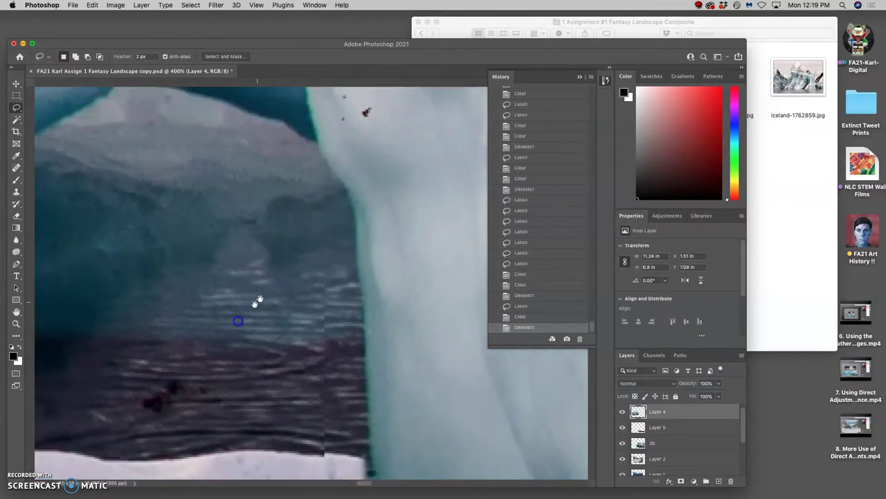
left_click_drag(301, 248, 276, 360)
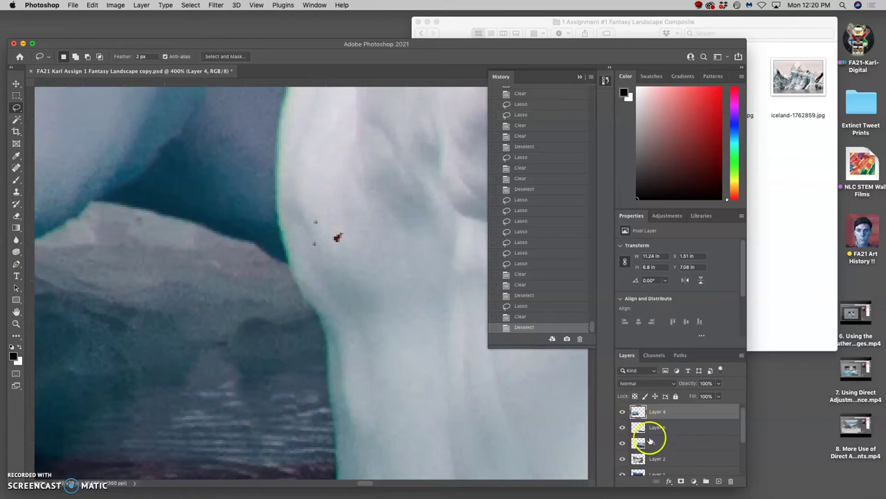
left_click(743, 418)
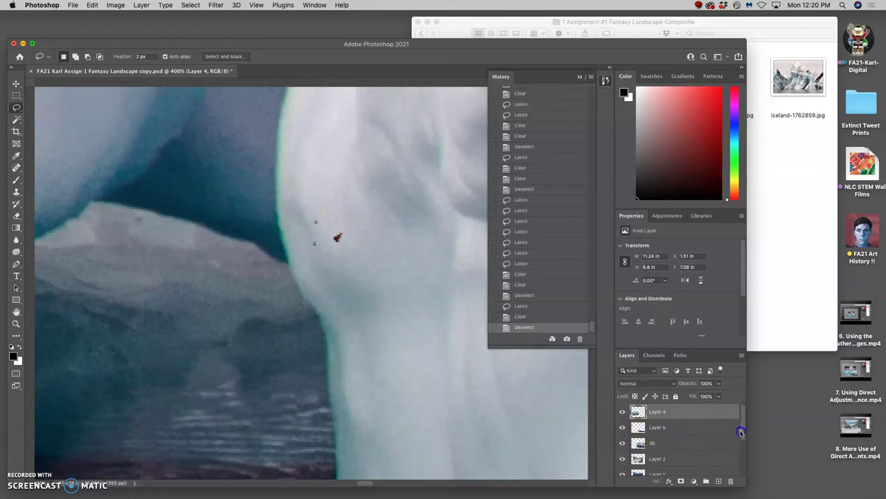